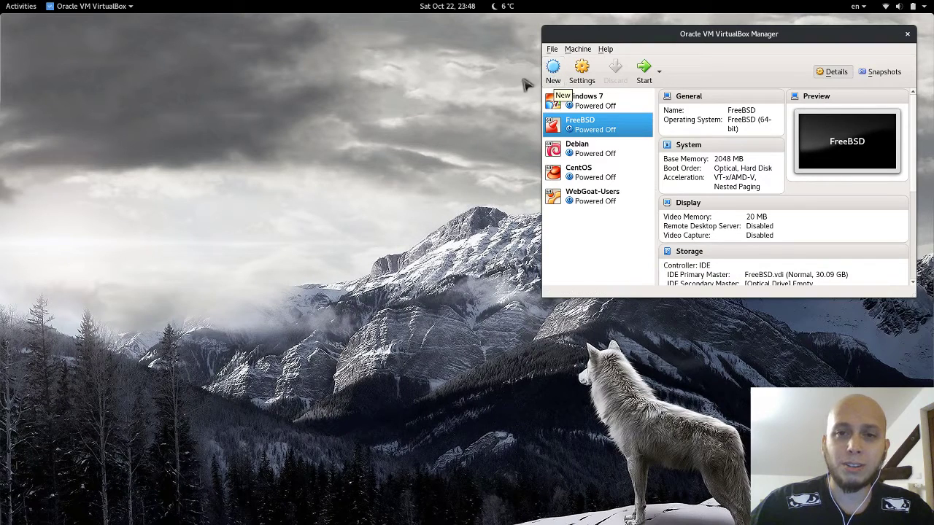
# Step: Create a Debian (64-bit) virtual machine named Debian Server 1 with 1024 MB memory and a dynamically allocated 8.00 GB VDI disk
pyautogui.click(554, 70)
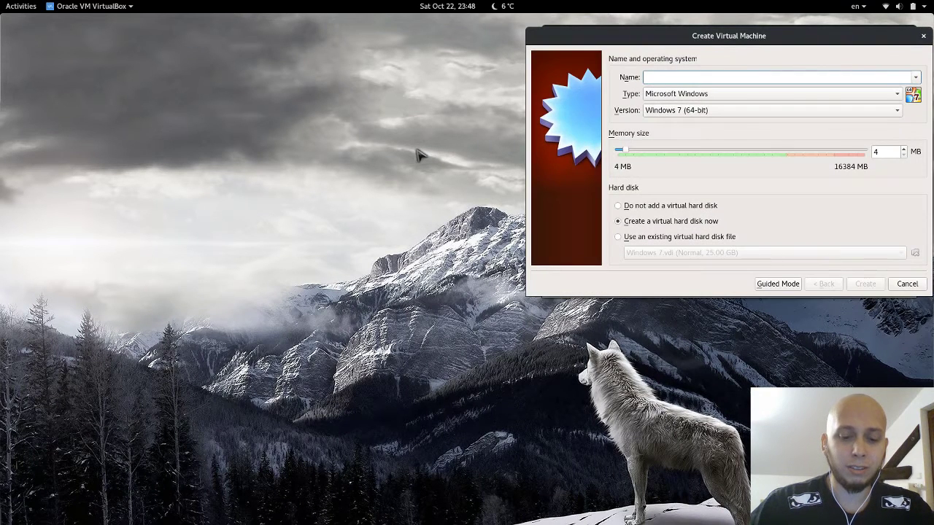
pyautogui.write('Debian')
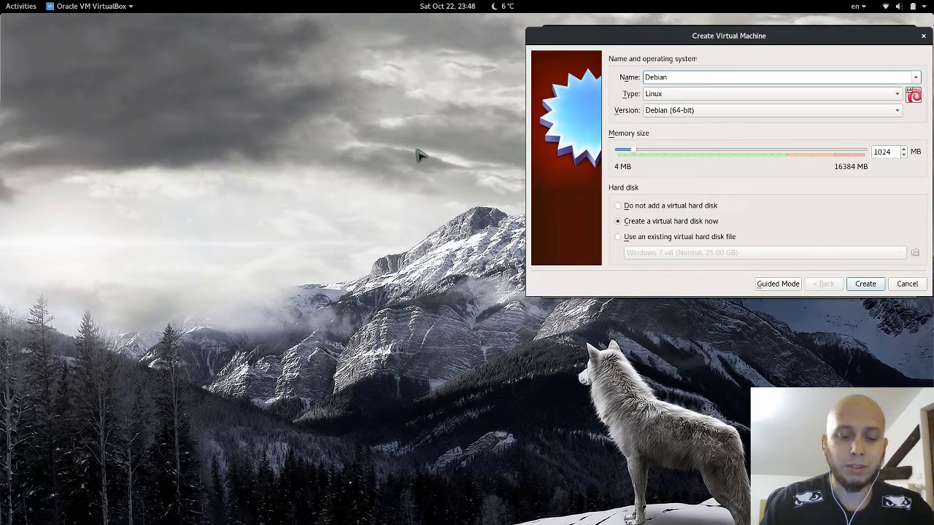
pyautogui.write(' Server 1')
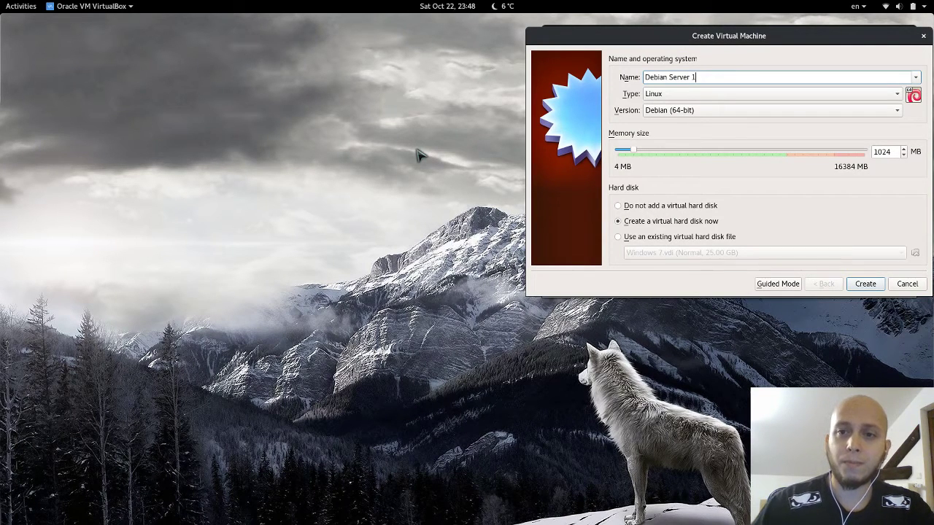
pyautogui.click(863, 285)
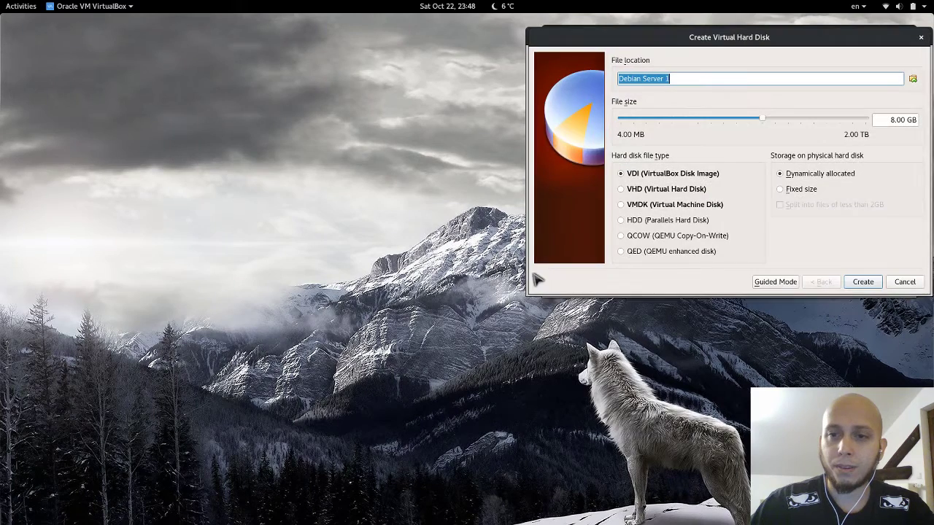
pyautogui.click(862, 282)
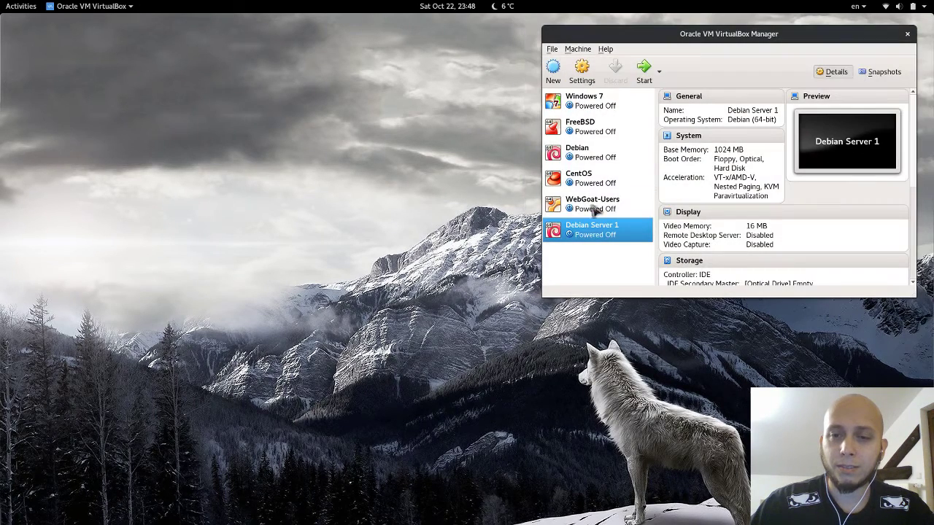
# Step: Attach network Adapter 1 of Debian Server 1 to Bridged Adapter in the machine's settings
pyautogui.click(581, 75)
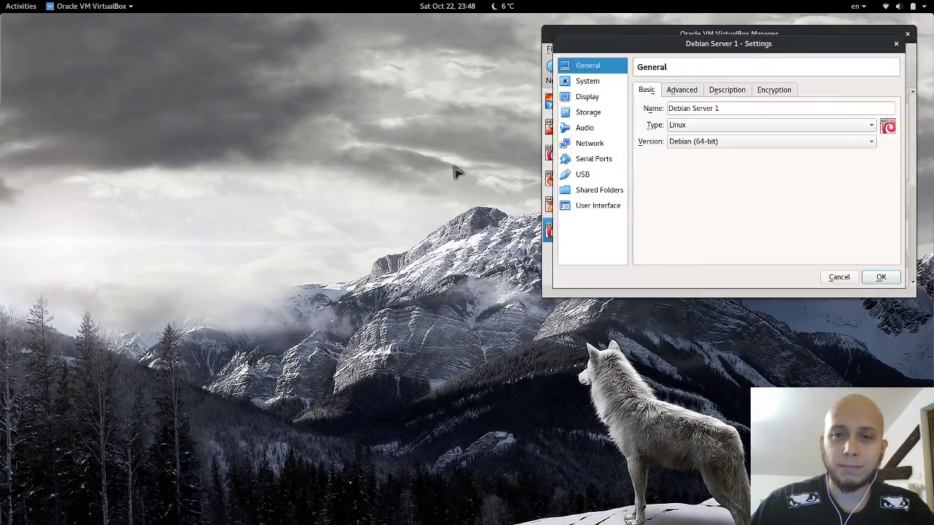
pyautogui.click(595, 145)
pyautogui.click(721, 126)
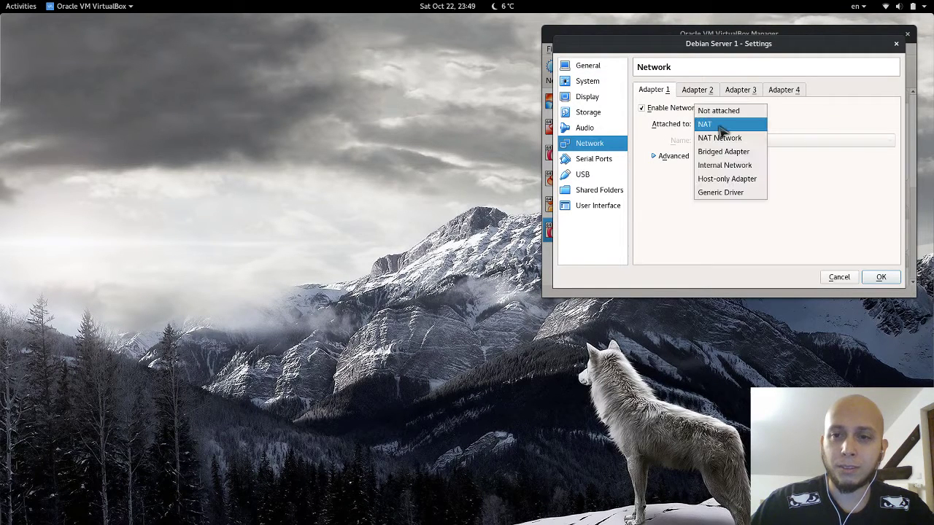
pyautogui.click(719, 152)
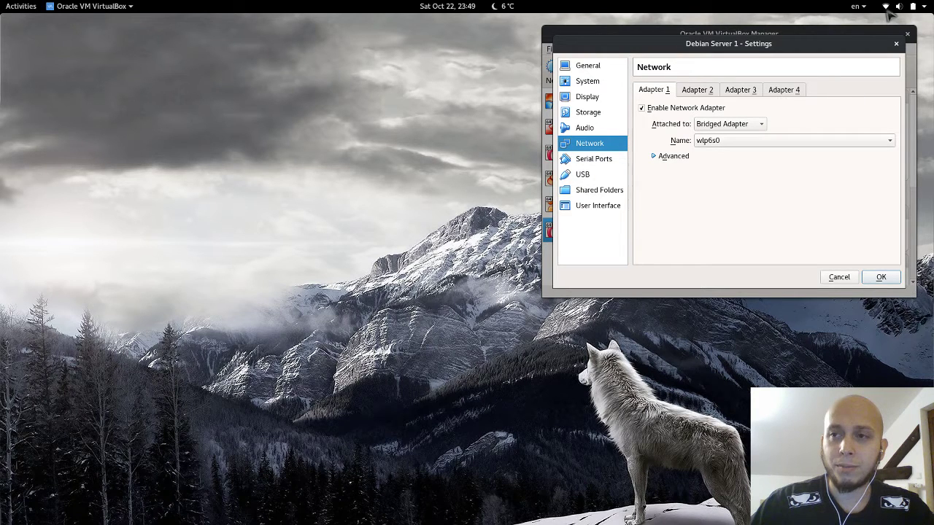
# Step: Load debian-8.6.0-amd64-netinst.iso into the empty IDE optical drive and save the machine settings
pyautogui.click(593, 117)
pyautogui.click(709, 119)
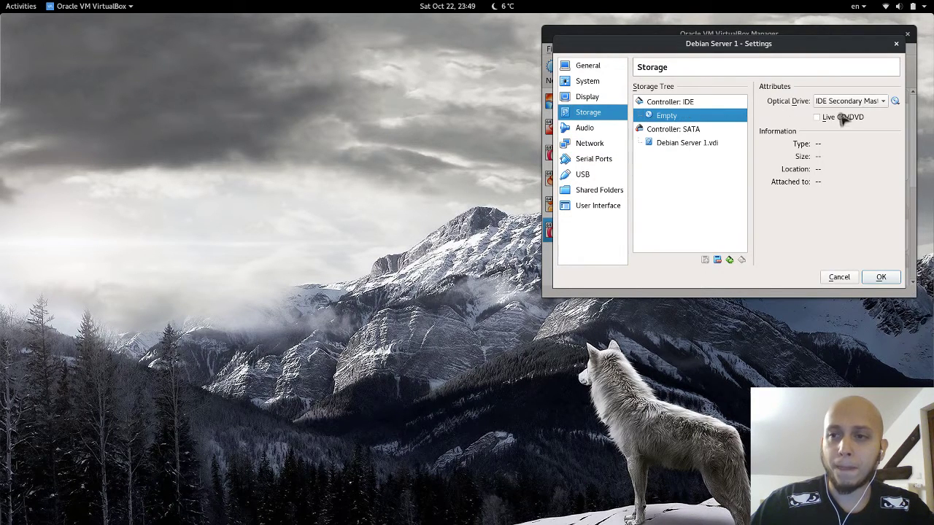
pyautogui.click(894, 102)
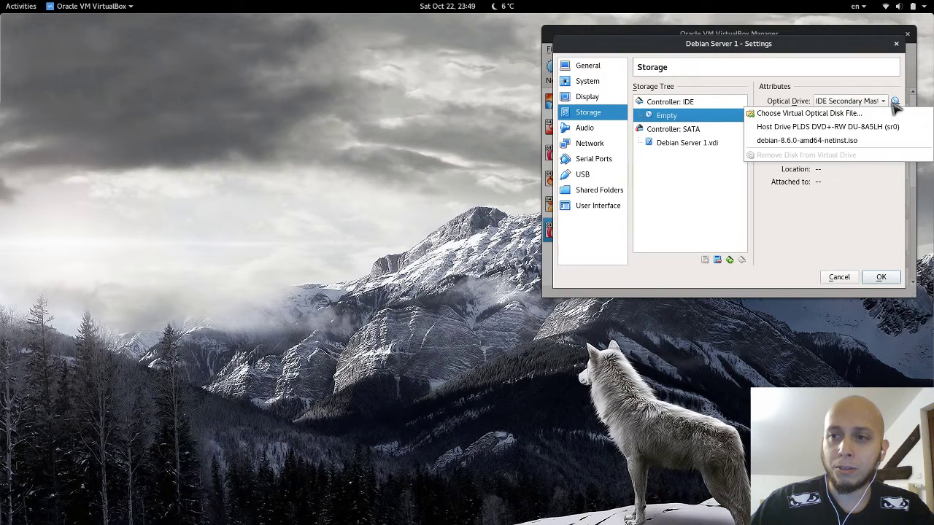
pyautogui.click(843, 143)
pyautogui.click(881, 277)
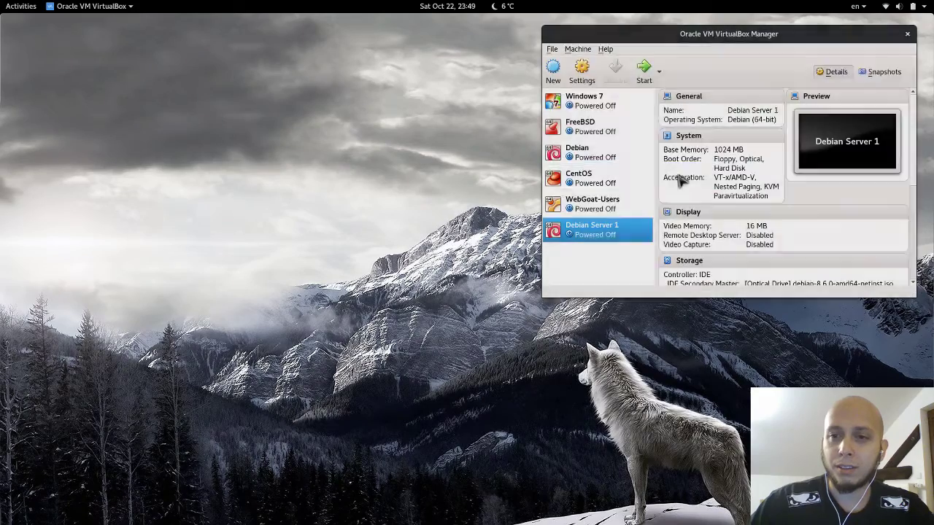
# Step: Start the Debian Server 1 virtual machine and move its window clear of the manager window
pyautogui.click(642, 77)
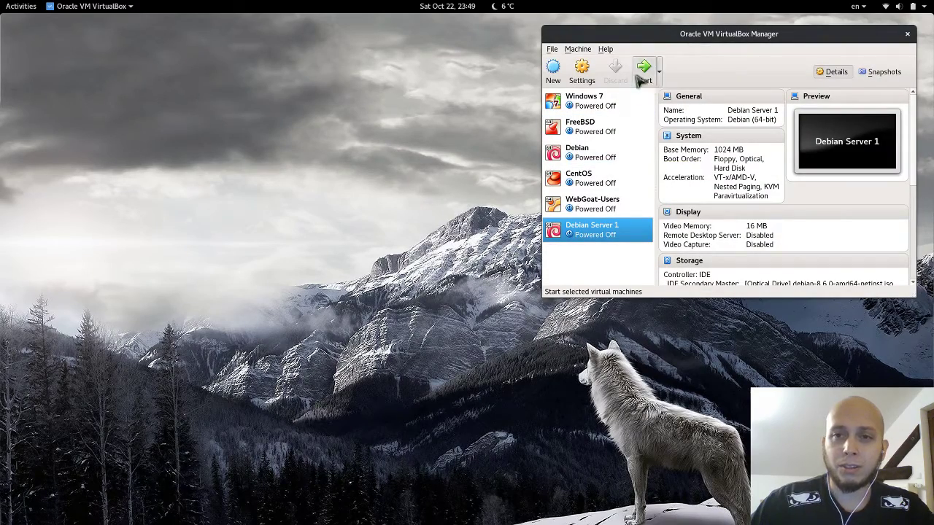
pyautogui.moveTo(423, 132); pyautogui.dragTo(319, 55)
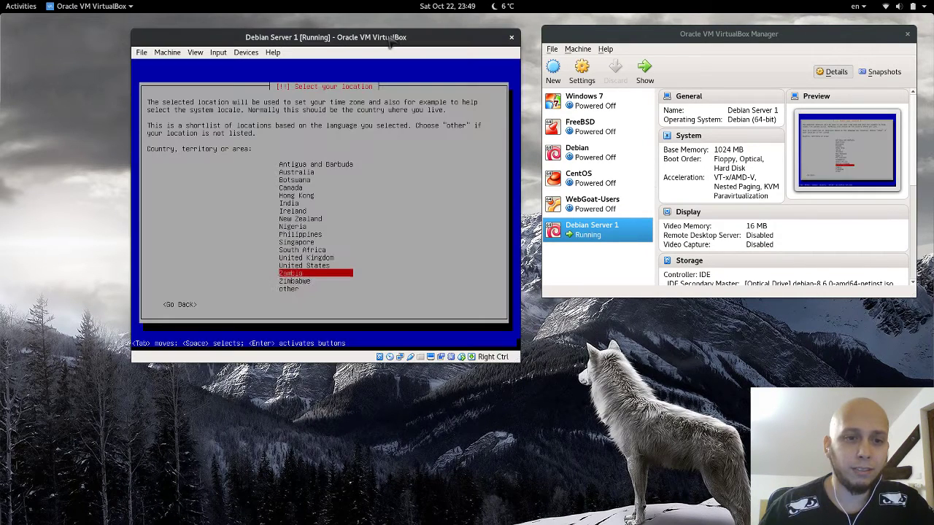
# Step: Set the installation location to Czech Republic, found among the other locations under Europe
pyautogui.press('Down')
pyautogui.press('Down')
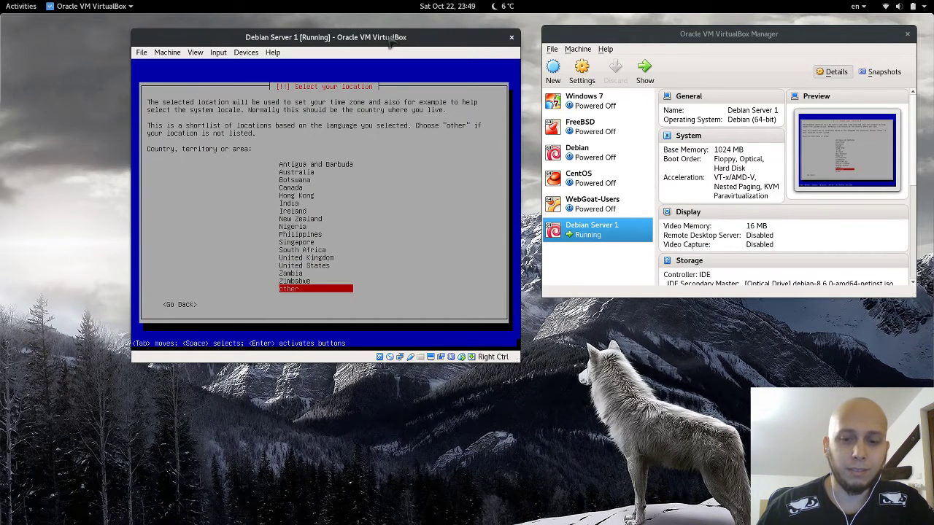
pyautogui.press('Return')
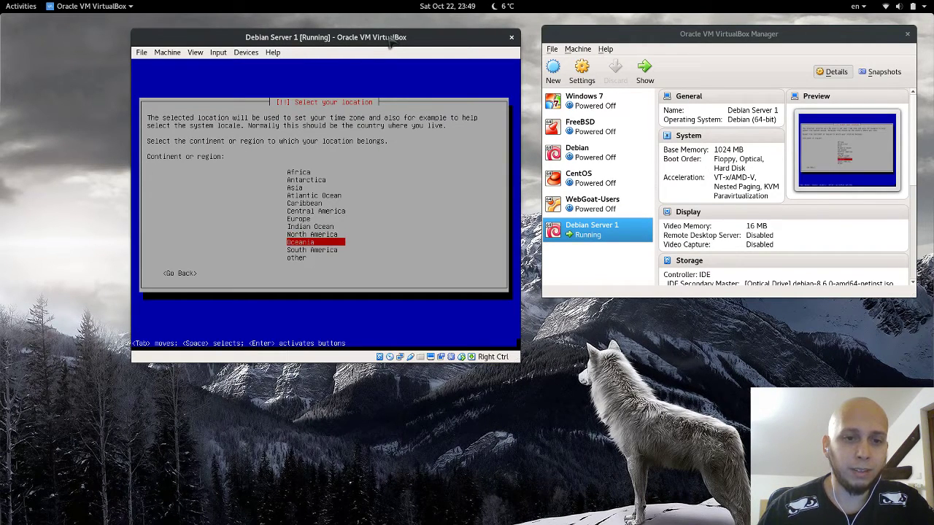
pyautogui.press('Up')
pyautogui.press('Up')
pyautogui.press('Return')
pyautogui.press('Down')
pyautogui.press('Down')
pyautogui.press('Down')
pyautogui.press('Down')
pyautogui.press('Down')
pyautogui.press('Down')
pyautogui.press('Down')
pyautogui.press('Down')
pyautogui.press('Down')
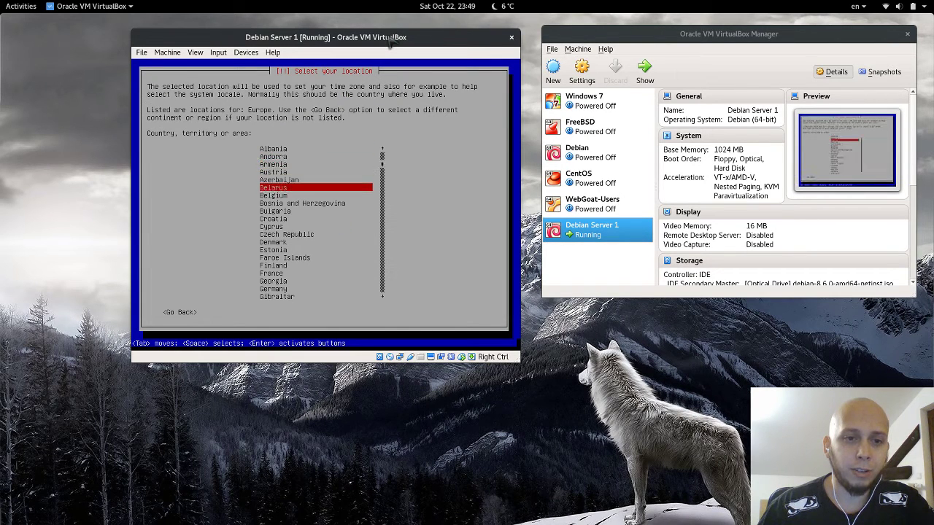
pyautogui.press('Down')
pyautogui.press('Down')
pyautogui.press('Return')
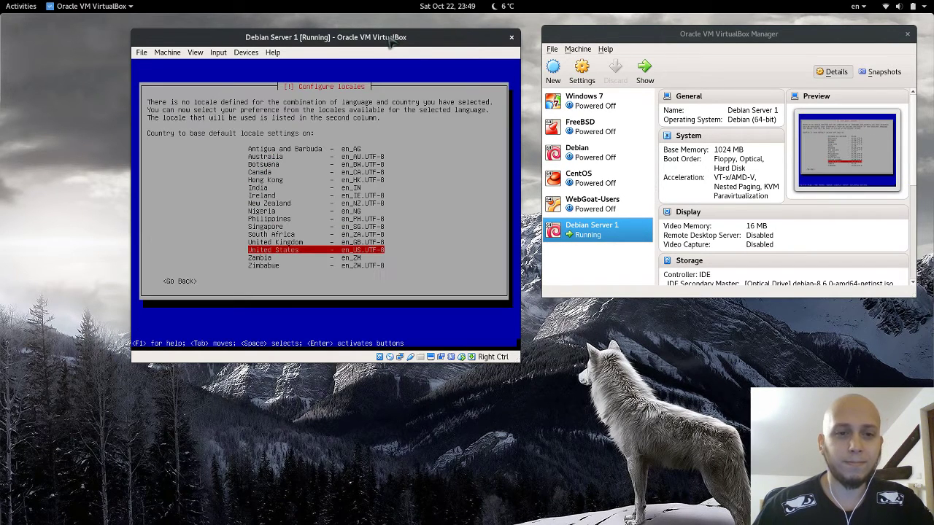
# Step: Base the locale on United States (en_US.UTF-8) and use the American English keymap
pyautogui.press('Return')
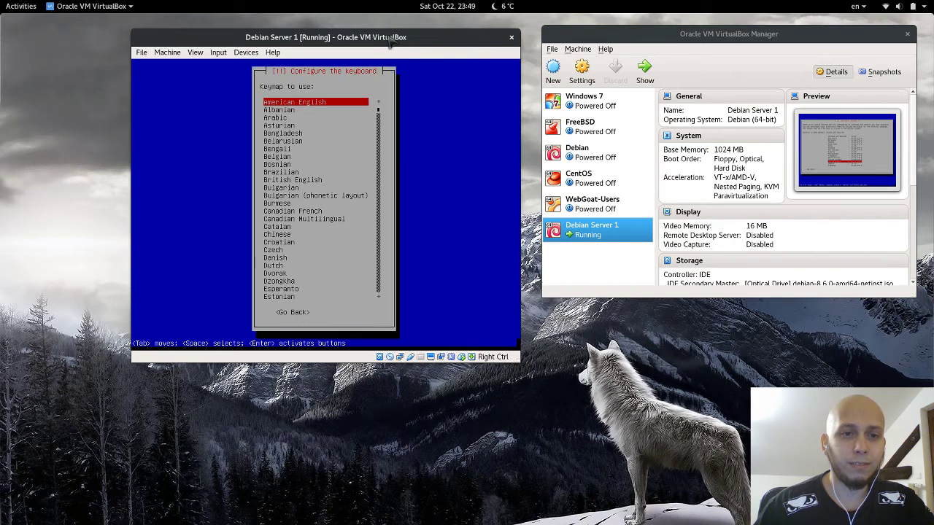
pyautogui.press('Return')
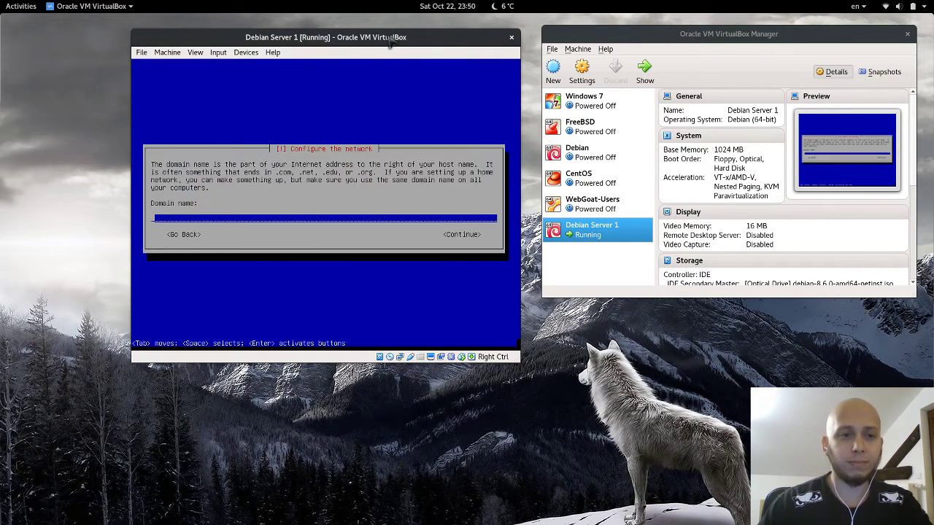
# Step: Enter the server's domain name in the network configuration and continue
pyautogui.write('localdomain')
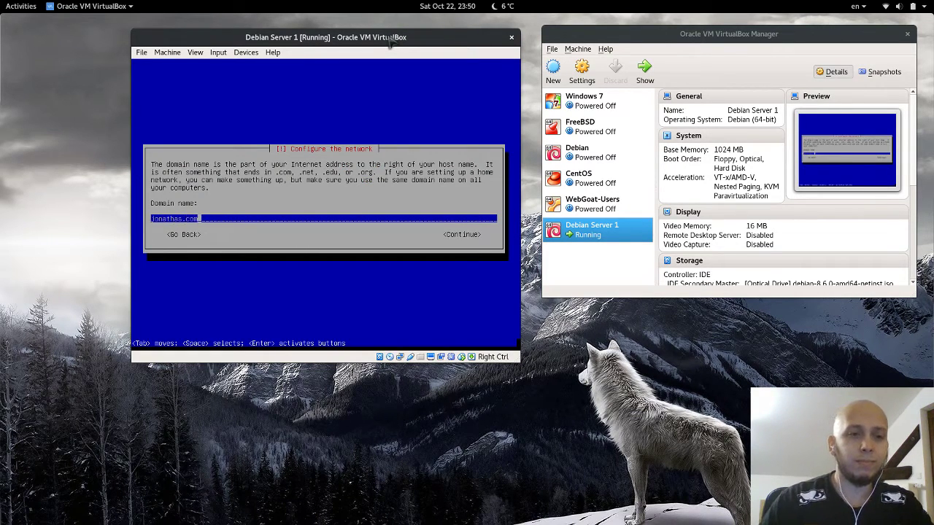
pyautogui.press('Return')
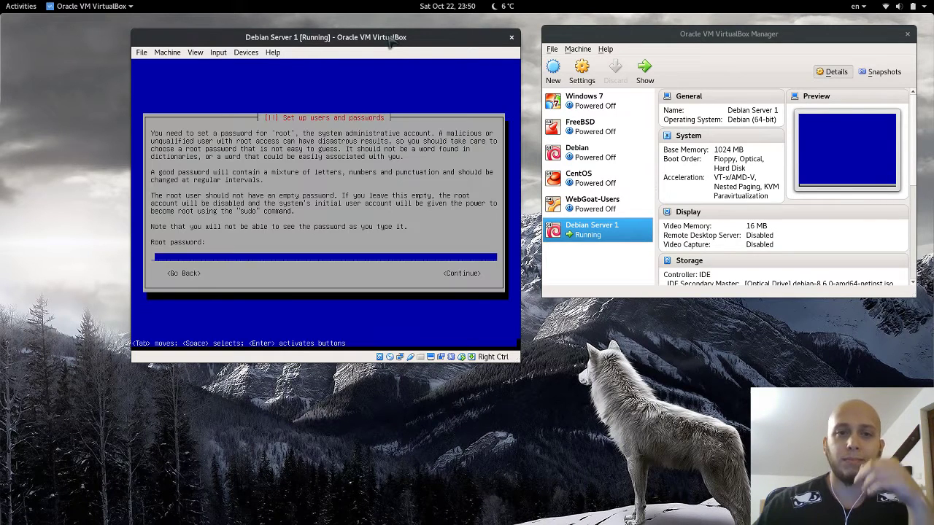
# Step: Enter the root password and repeat it for verification
pyautogui.write('****')
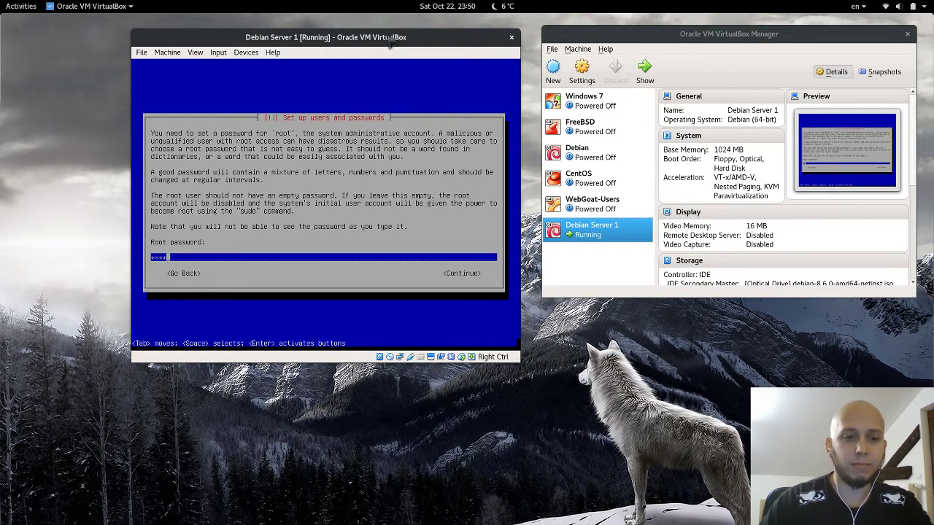
pyautogui.press('Return')
pyautogui.write('****')
pyautogui.press('Return')
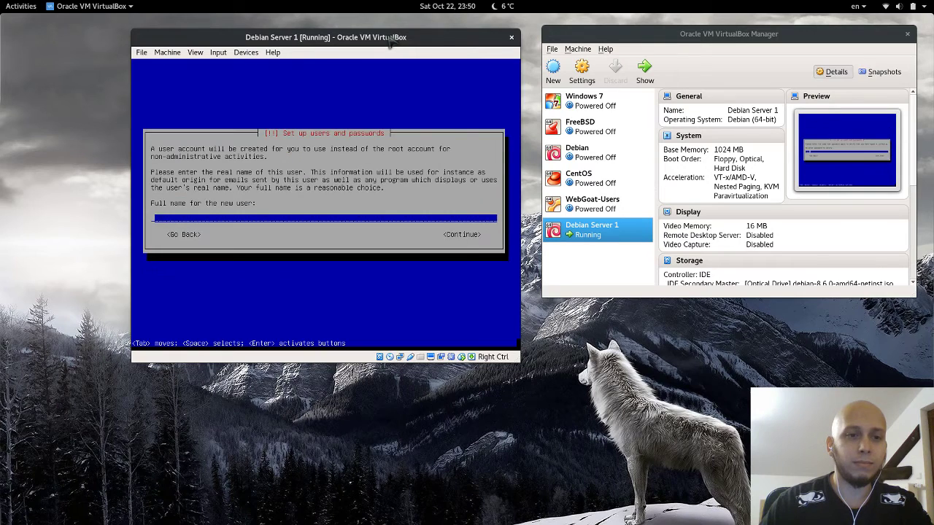
# Step: Enter the new user's full name and accept the suggested account username
pyautogui.write('Joni')
pyautogui.press('Return')
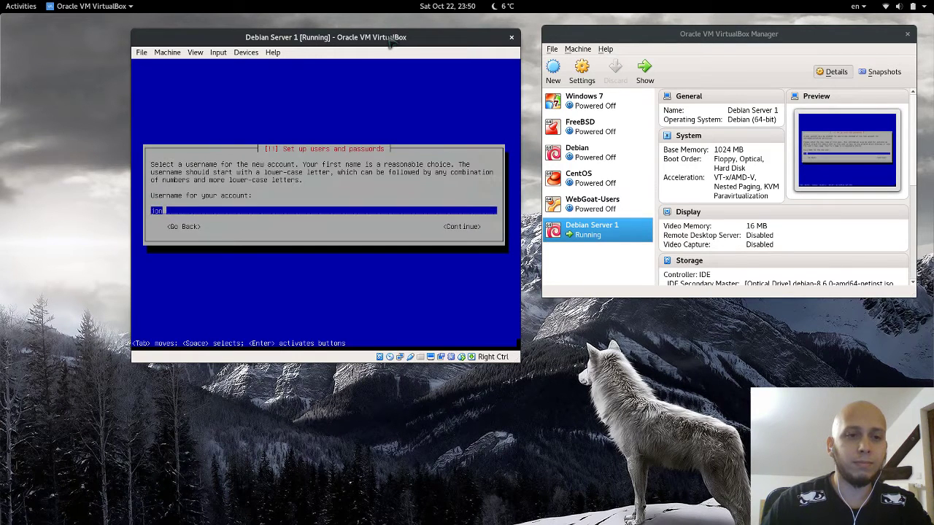
pyautogui.press('Return')
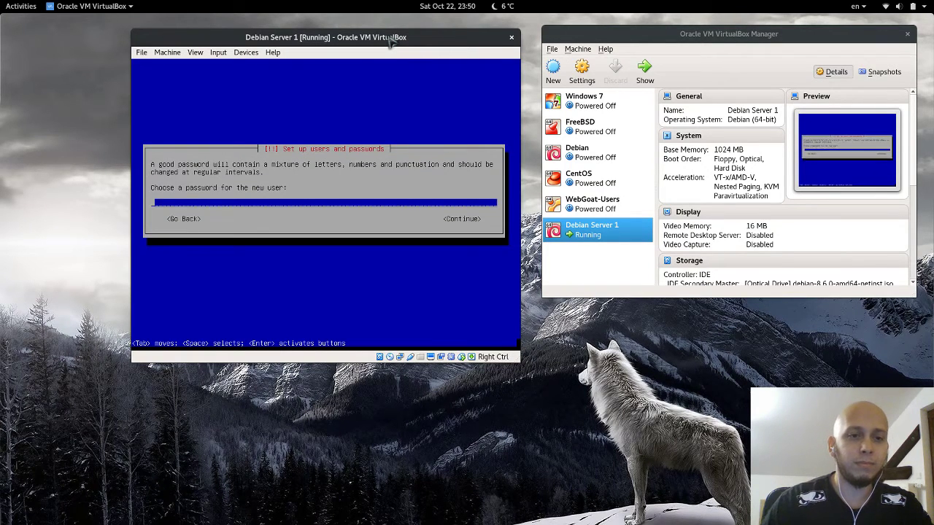
# Step: Enter the new user's account password and repeat it for verification
pyautogui.write('****')
pyautogui.press('Return')
pyautogui.write('***')
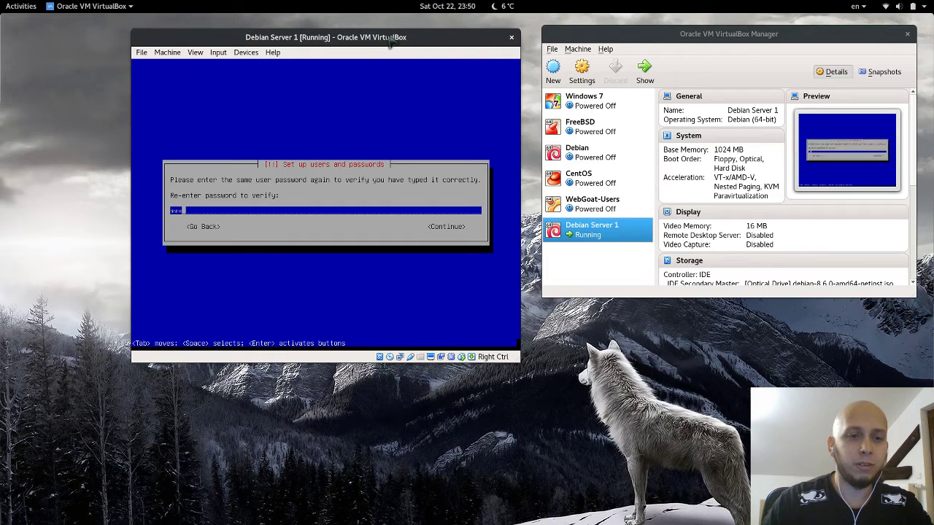
pyautogui.press('Return')
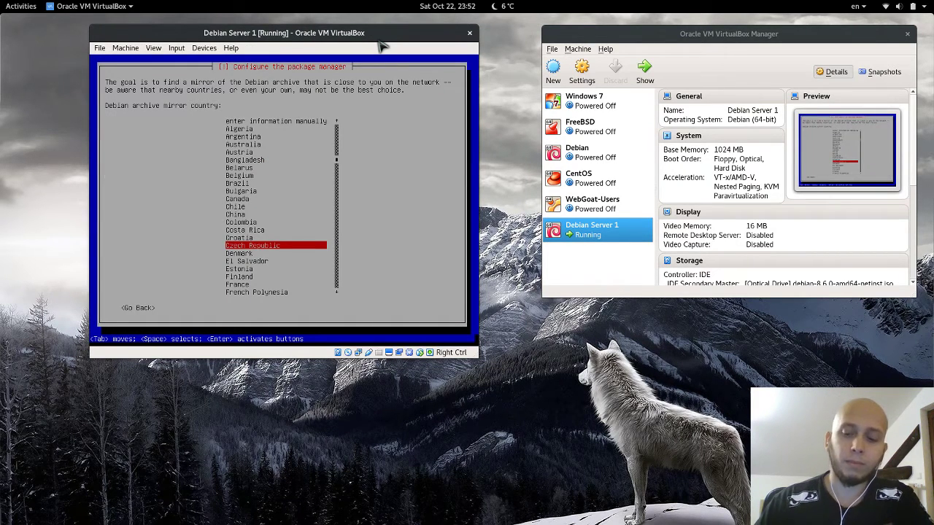
# Step: Choose the Czech Republic with its preselected Debian archive mirror and leave the HTTP proxy blank
pyautogui.press('Return')
pyautogui.press('Return')
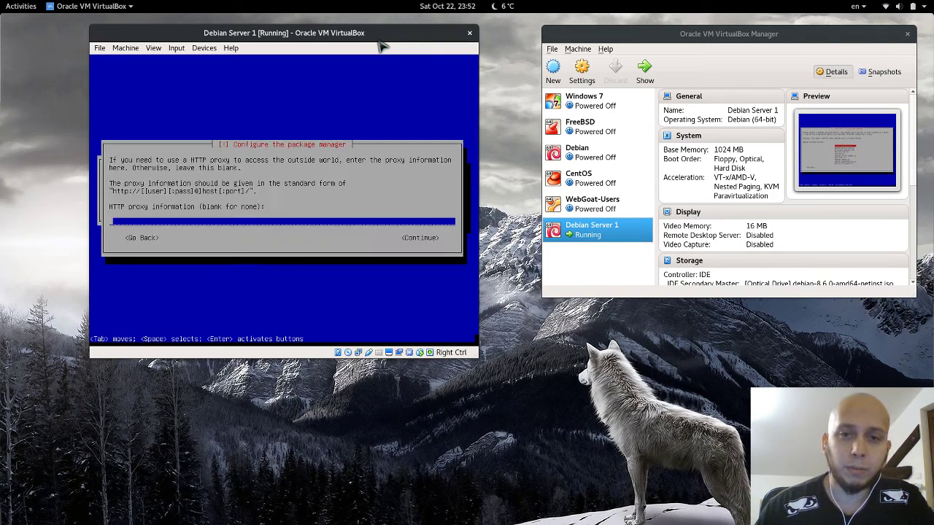
pyautogui.press('Return')
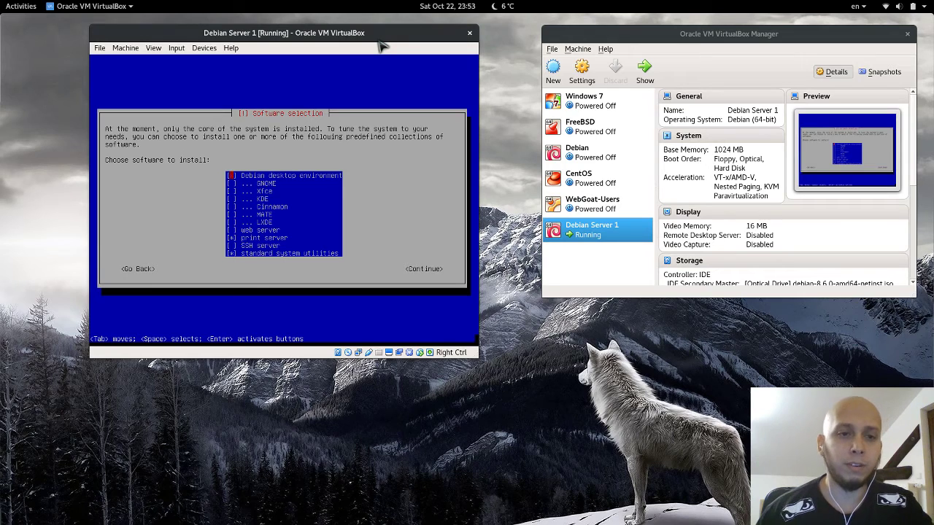
# Step: Deselect print server and select SSH server in the software selection, keeping standard system utilities, and install
pyautogui.press('Down')
pyautogui.press('Down')
pyautogui.press('Down')
pyautogui.press('Down')
pyautogui.press('Down')
pyautogui.press('Down')
pyautogui.press('Down')
pyautogui.press('Down')
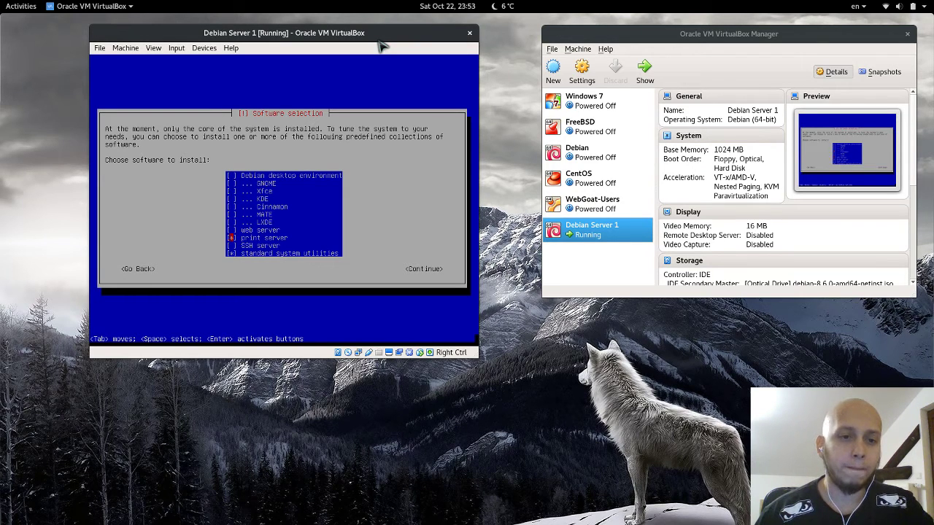
pyautogui.press('Down')
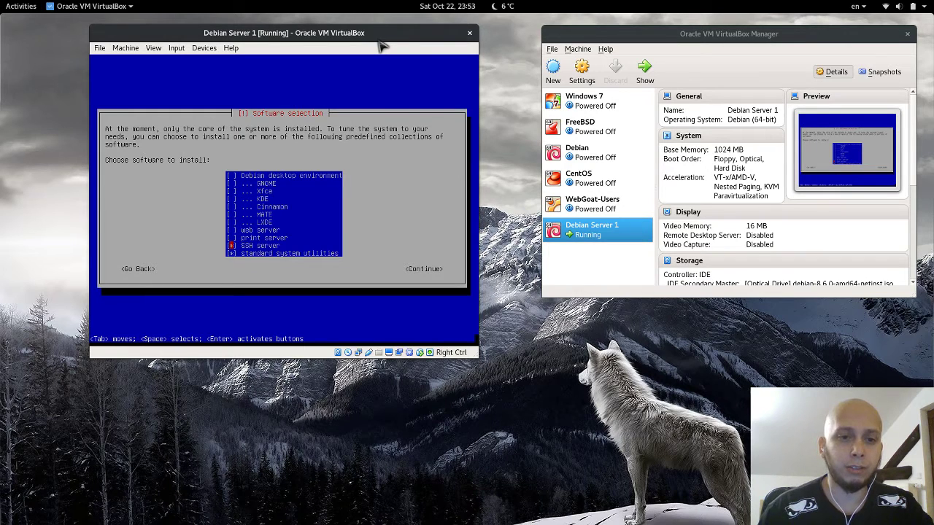
pyautogui.press('Return')
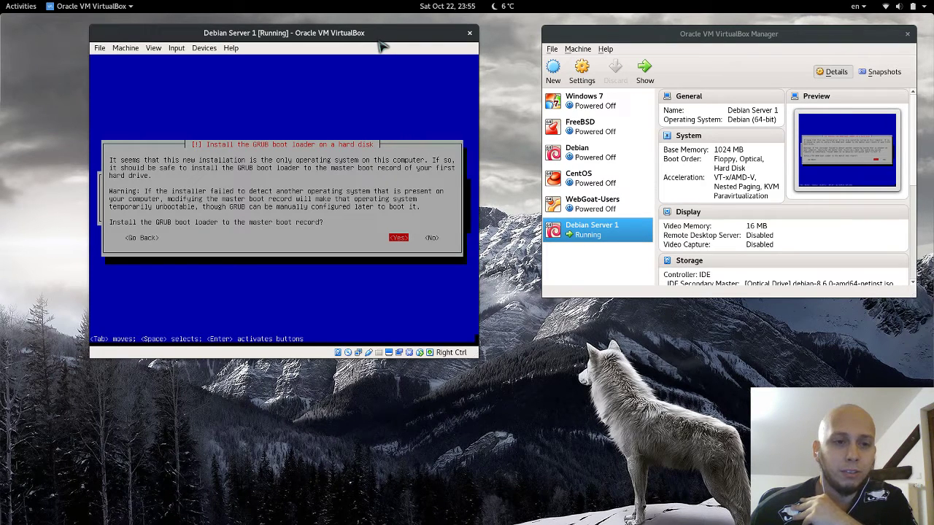
# Step: Install the GRUB boot loader to the master boot record of /dev/sda and finish the installation by rebooting
pyautogui.press('Return')
pyautogui.press('Down')
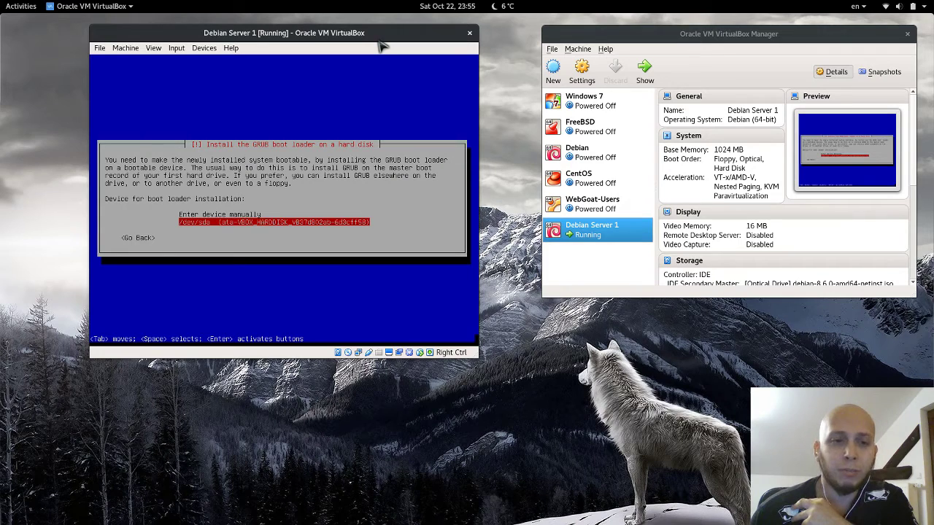
pyautogui.press('Return')
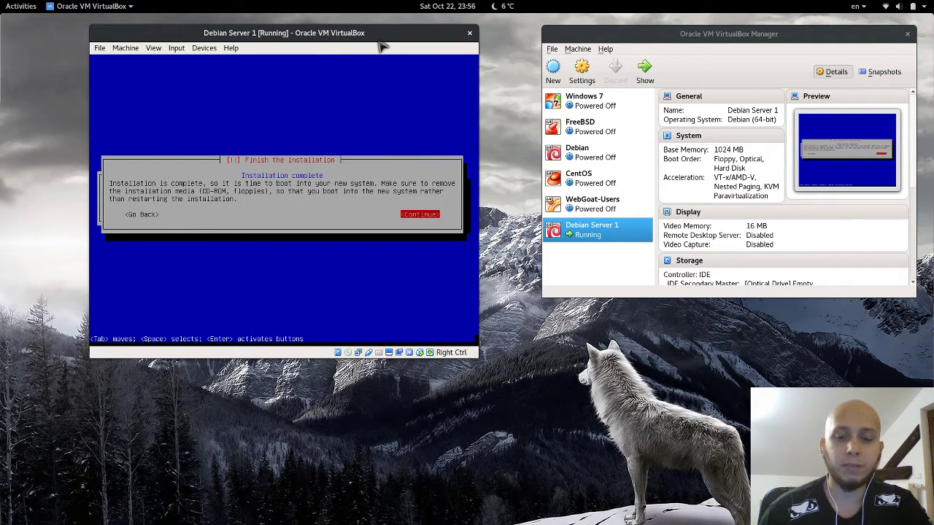
pyautogui.press('Return')
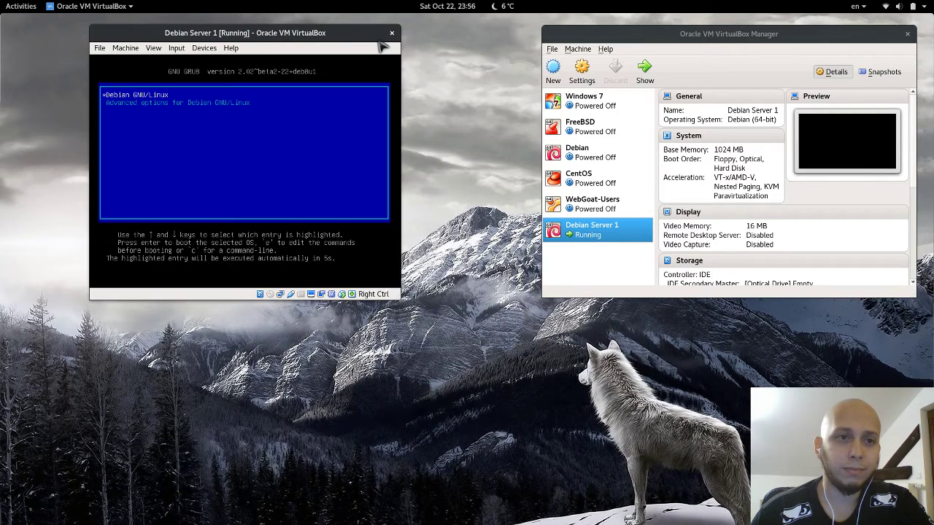
# Step: Boot Debian GNU/Linux from the GRUB menu and log in as root with the root account password
pyautogui.press('Return')
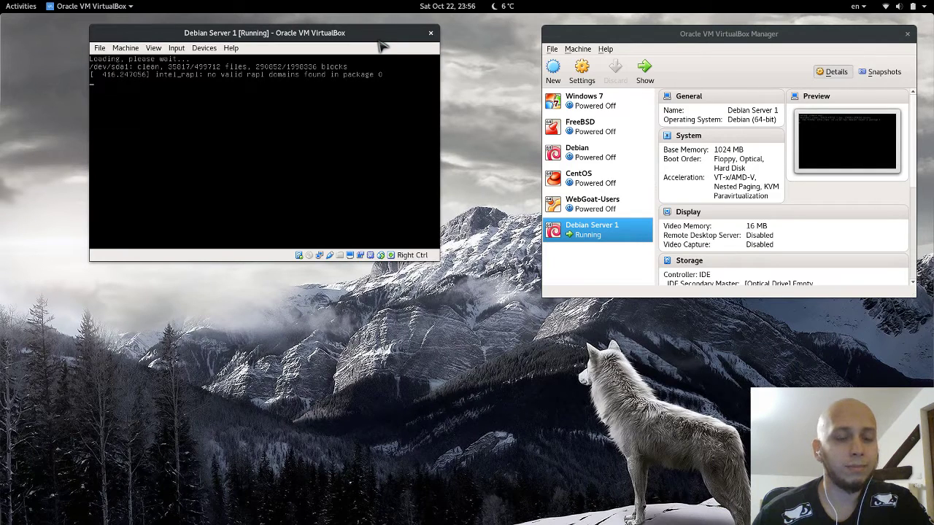
pyautogui.write('root')
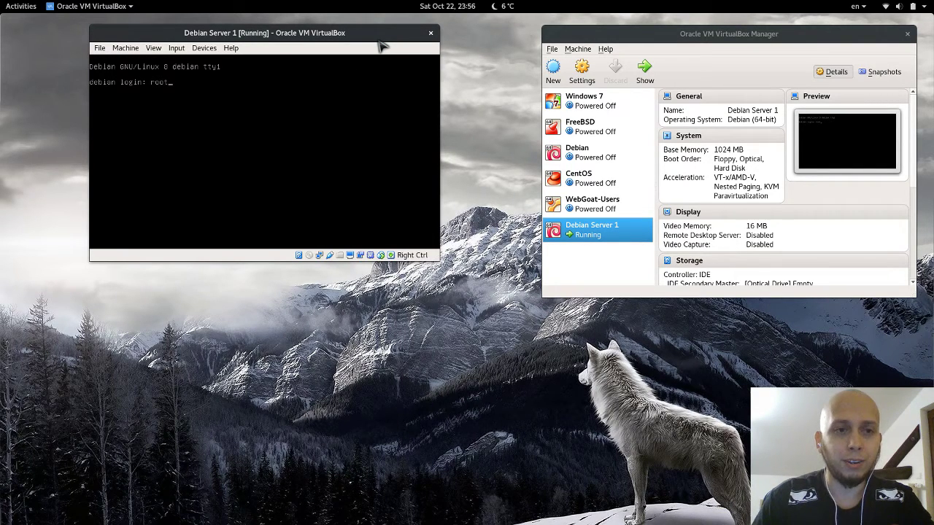
pyautogui.press('Return')
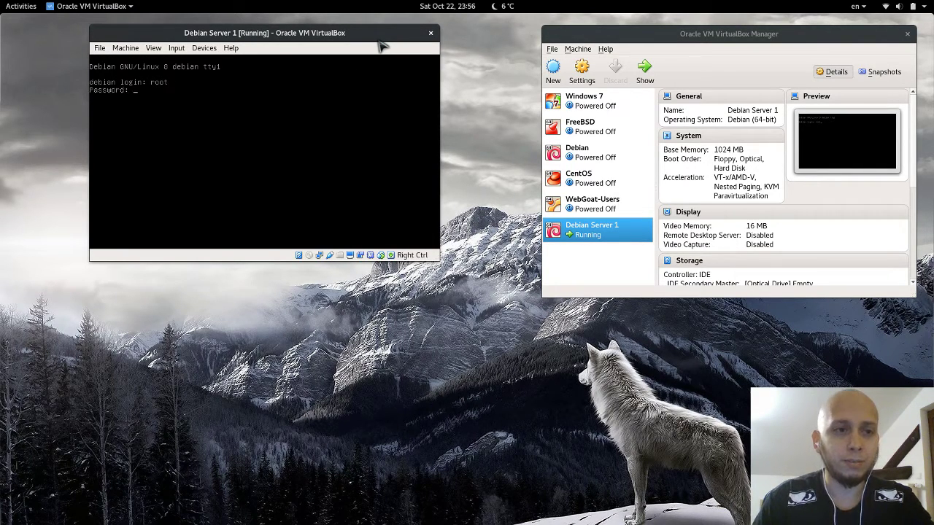
pyautogui.press('Return')
# Step: Refresh the package lists with apt-get update and install vim and nginx with apt-get install
pyautogui.write('apt-g')
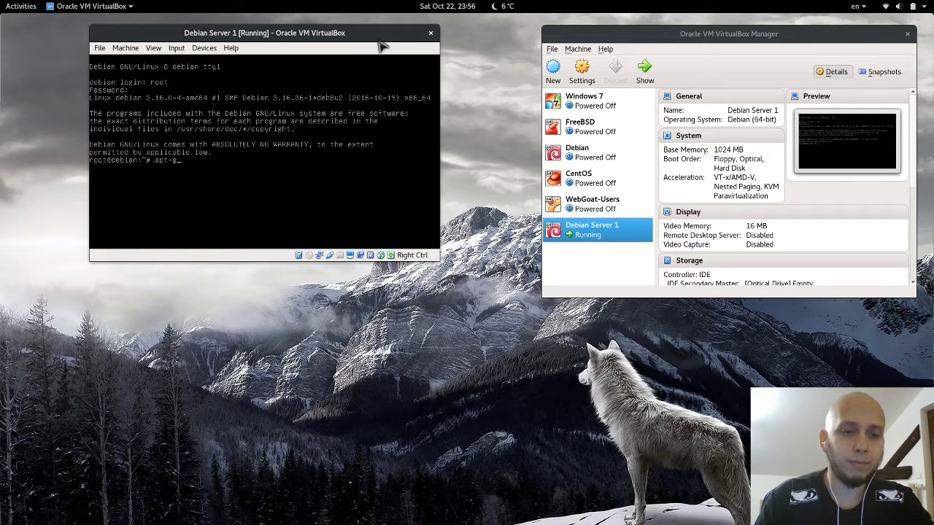
pyautogui.write('et update')
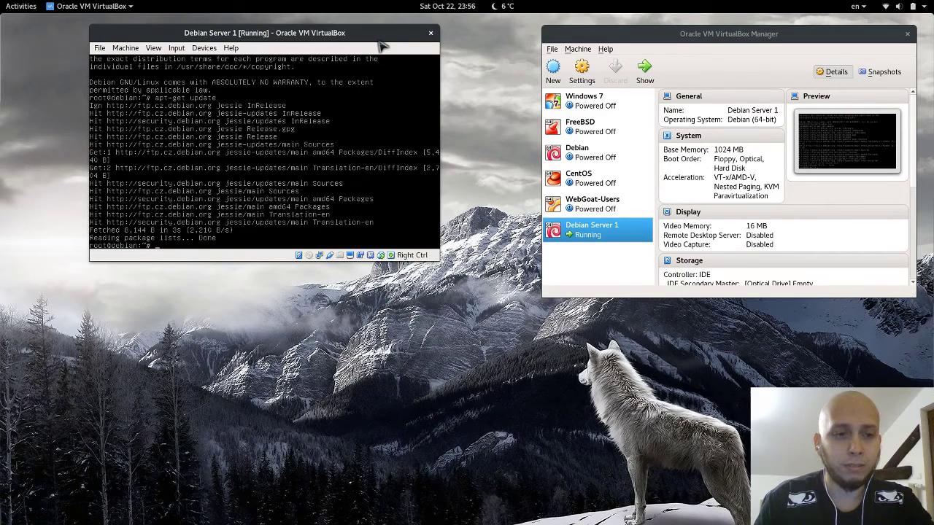
pyautogui.write('apt-ge')
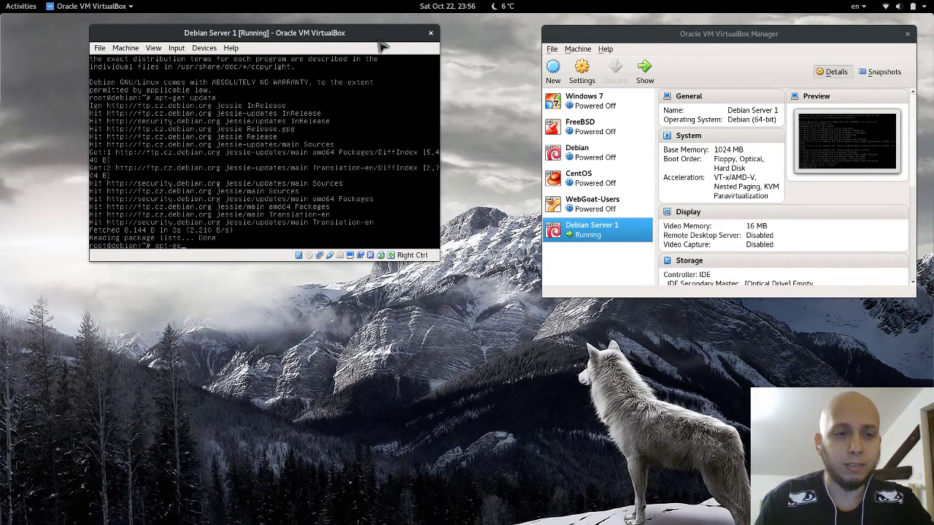
pyautogui.write('t install vim ng')
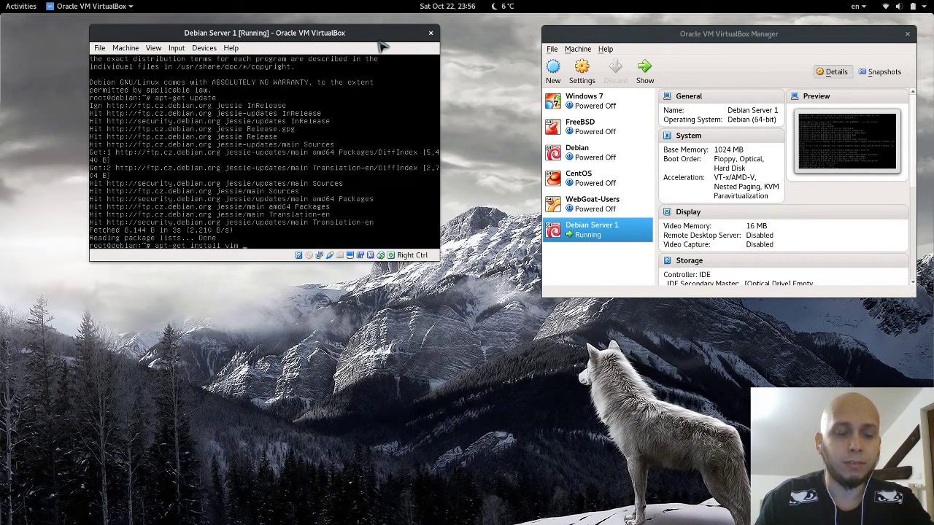
pyautogui.write('inx')
pyautogui.press('Return')
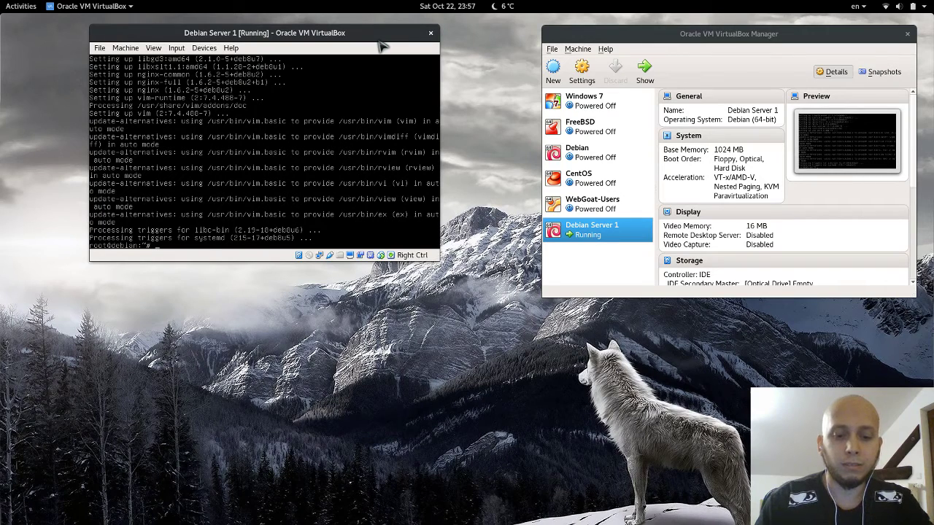
# Step: Start the web server service with systemctl start nginx
pyautogui.write('systemc')
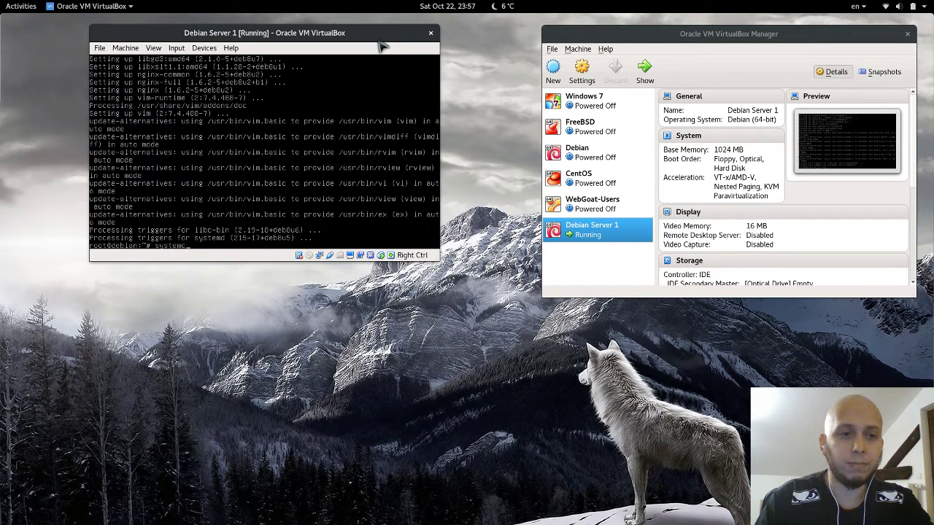
pyautogui.write('tl start nginx')
pyautogui.press('Return')
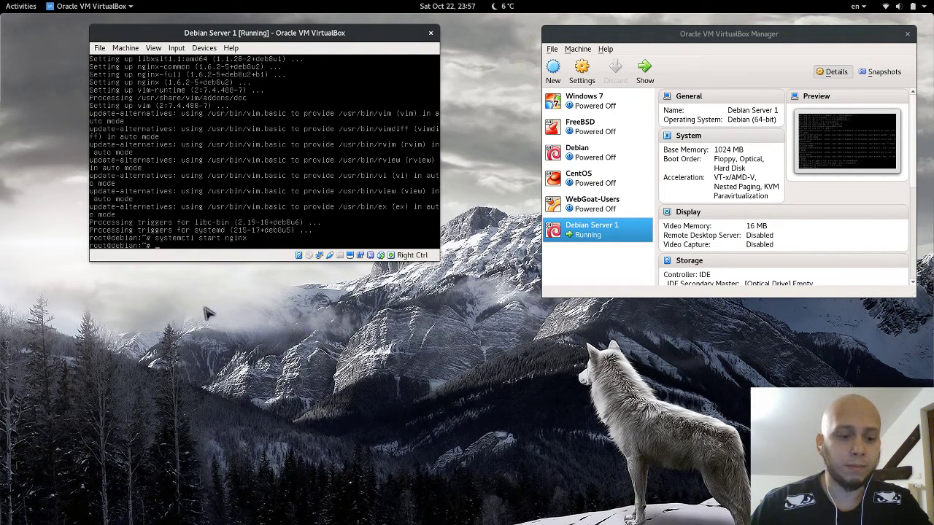
# Step: Launch Firefox on the host and look up the virtual machine's IP address with ifconfig in its console
pyautogui.click(15, 7)
pyautogui.write('fire')
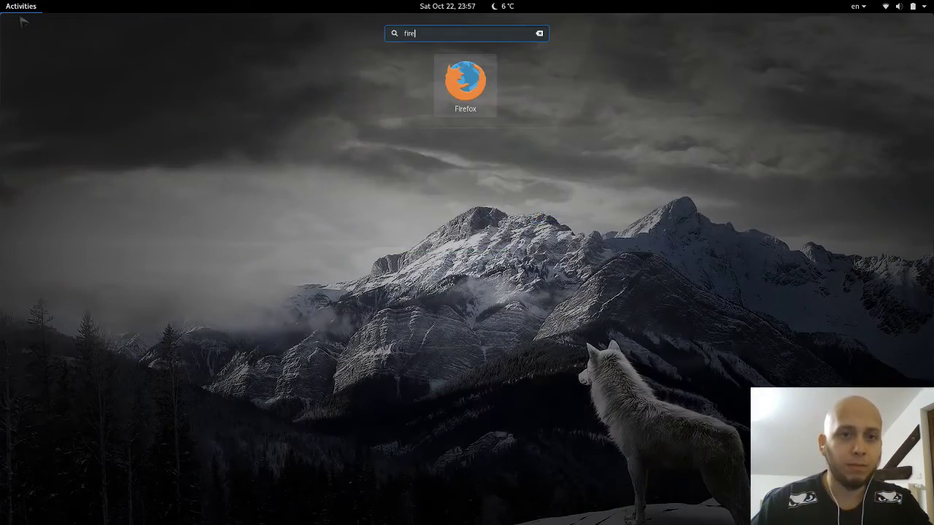
pyautogui.press('Return')
pyautogui.write('ifconfig')
pyautogui.press('Return')
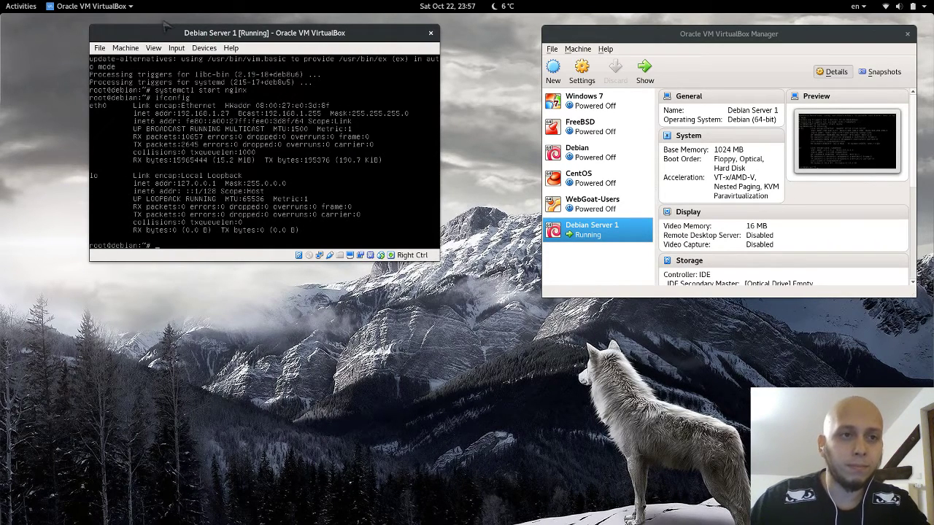
# Step: Switch to Firefox and load the server's default page at 192.168.1.27 in a new tab
pyautogui.click(467, 26)
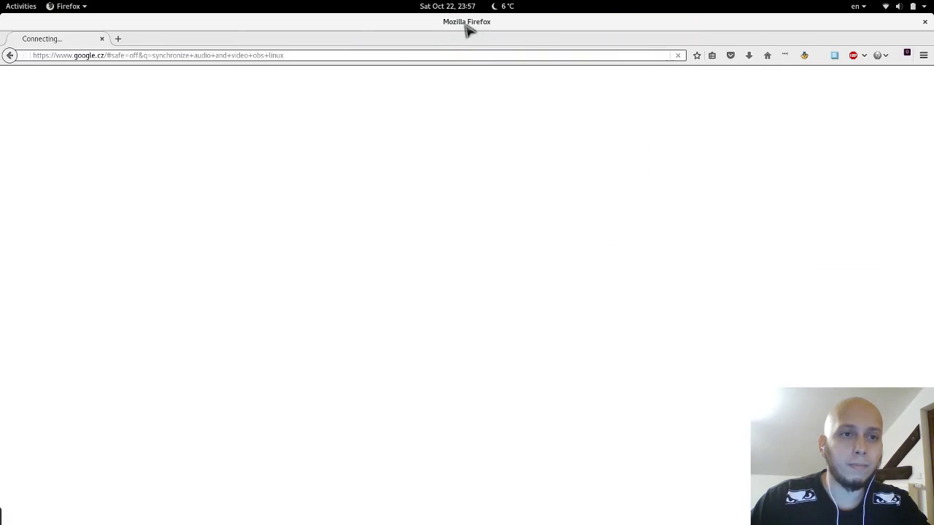
pyautogui.click(118, 40)
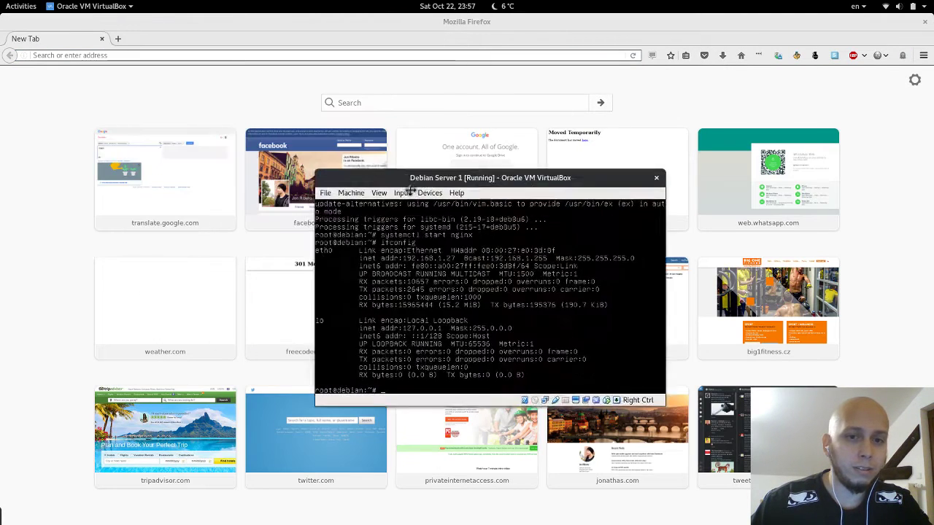
pyautogui.click(146, 56)
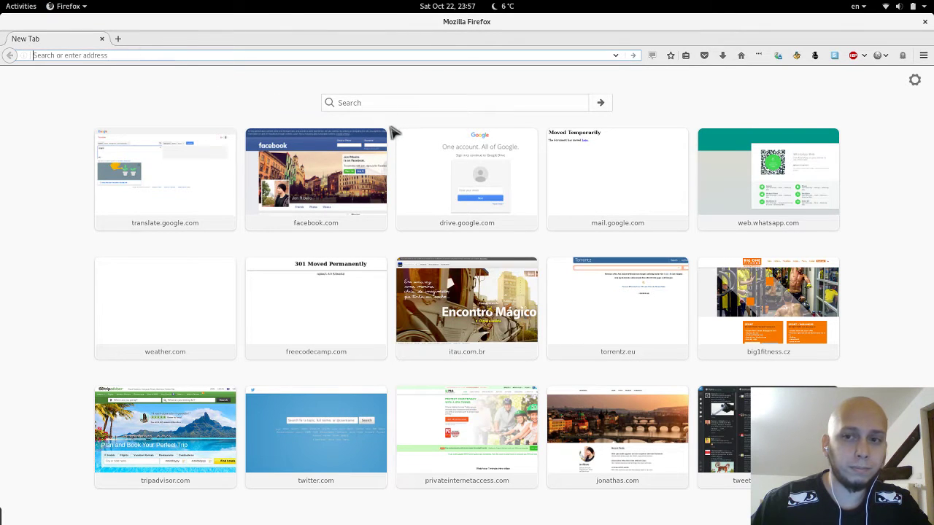
pyautogui.hotkey('alt', 'Tab')
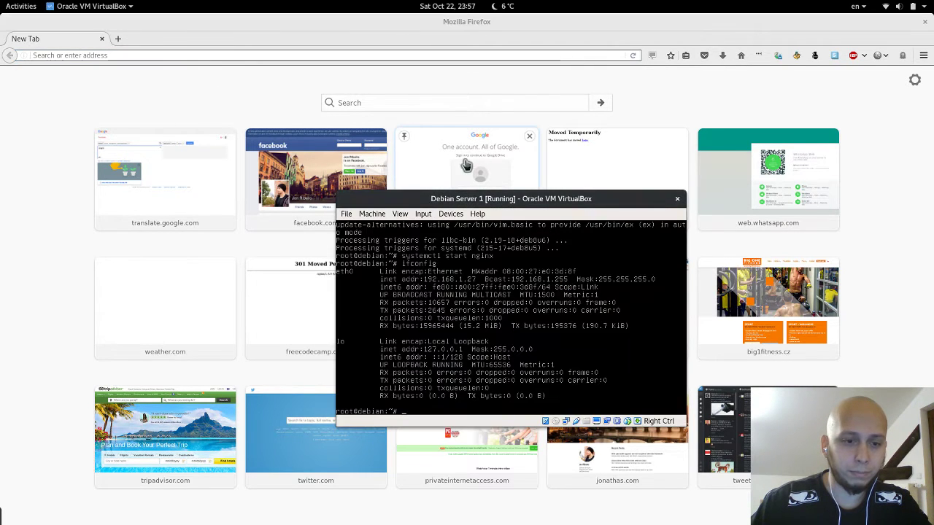
pyautogui.click(159, 56)
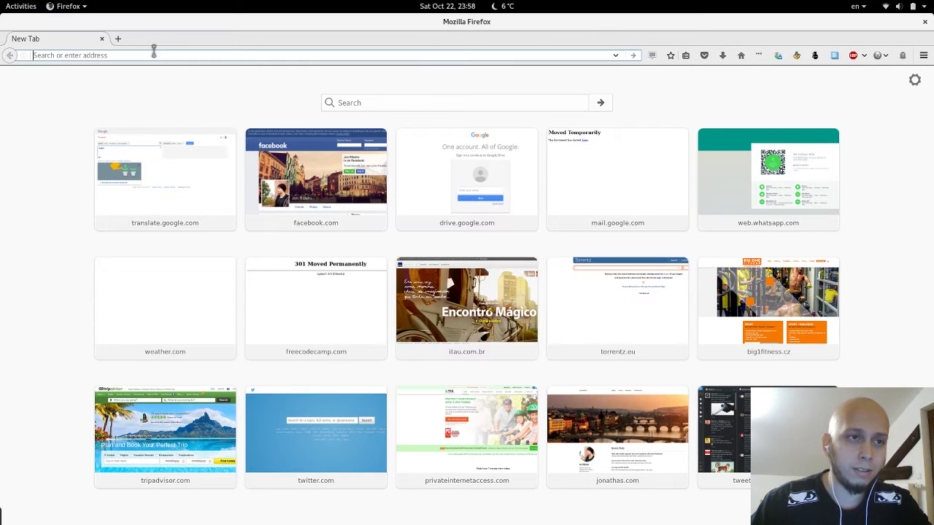
pyautogui.write('192.168.1.27')
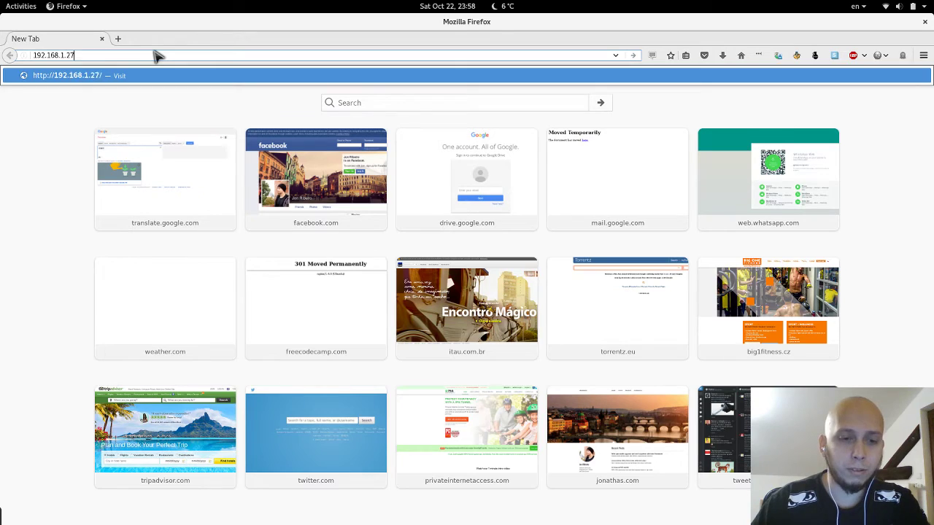
pyautogui.press('Return')
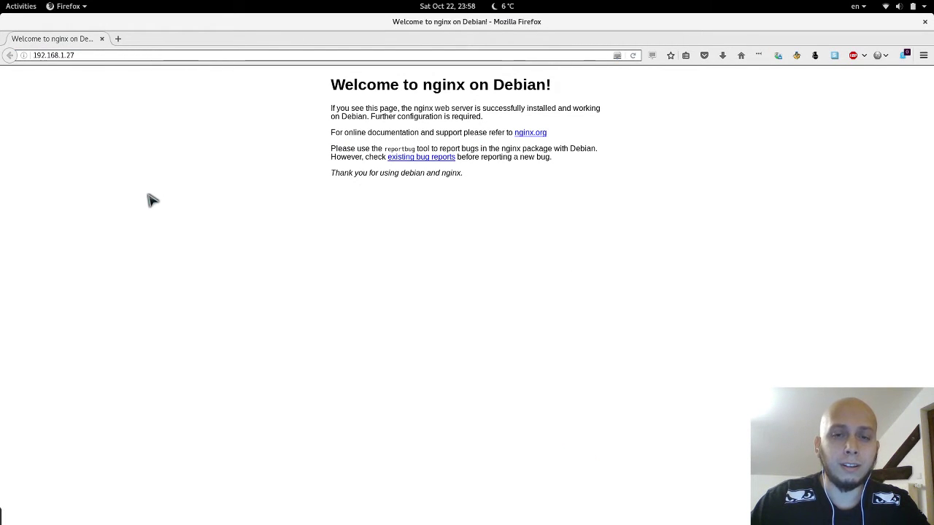
# Step: Back in the Debian Server 1 console, run systemctl enable nginx and power the machine off with shutdown -h now
pyautogui.hotkey('alt', 'Tab')
pyautogui.moveTo(475, 191); pyautogui.dragTo(210, 88)
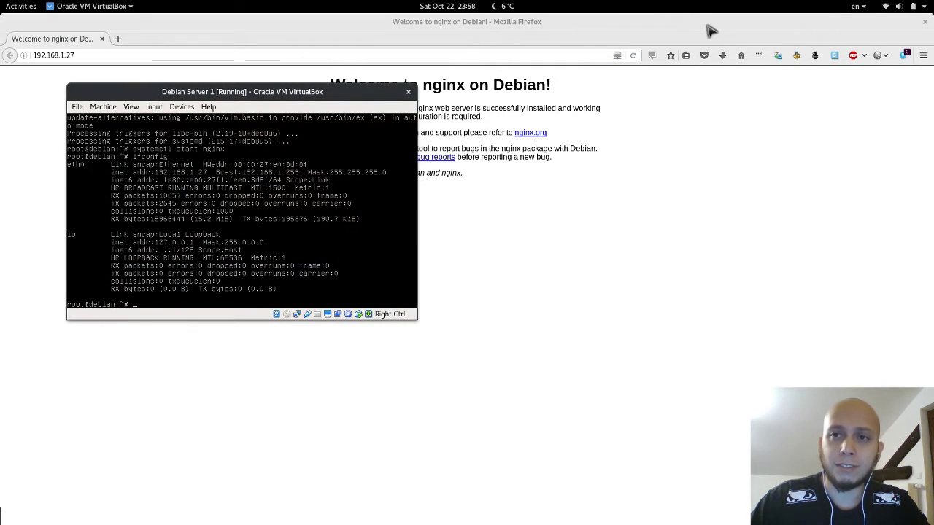
pyautogui.press('super+h')
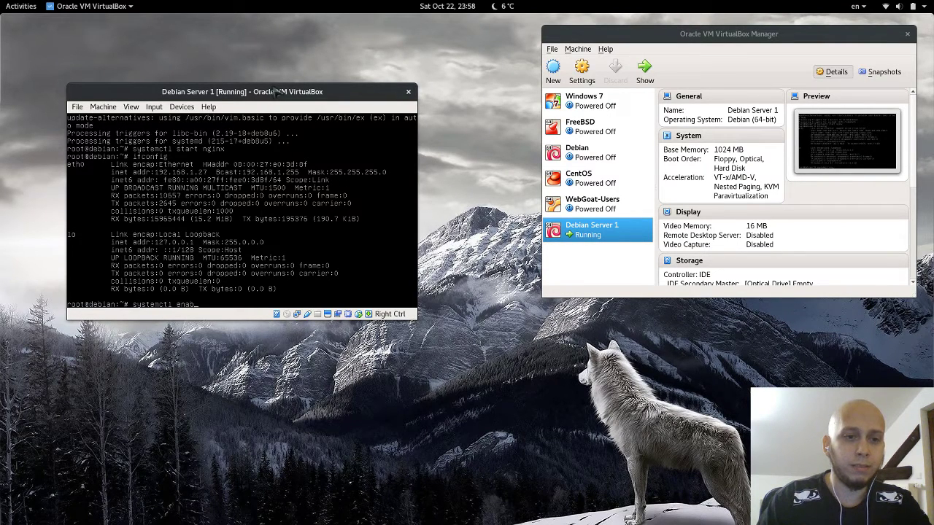
pyautogui.write('ginx')
pyautogui.press('Return')
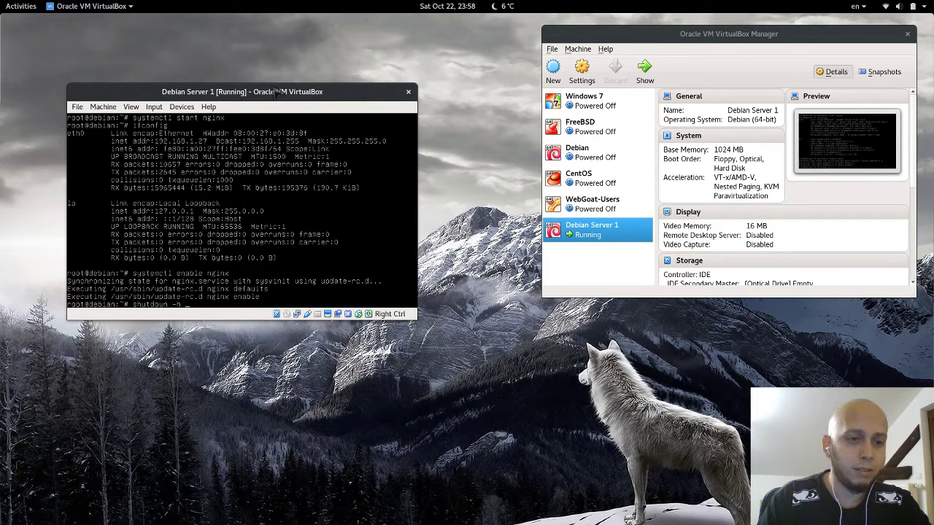
pyautogui.write('w')
pyautogui.press('Return')
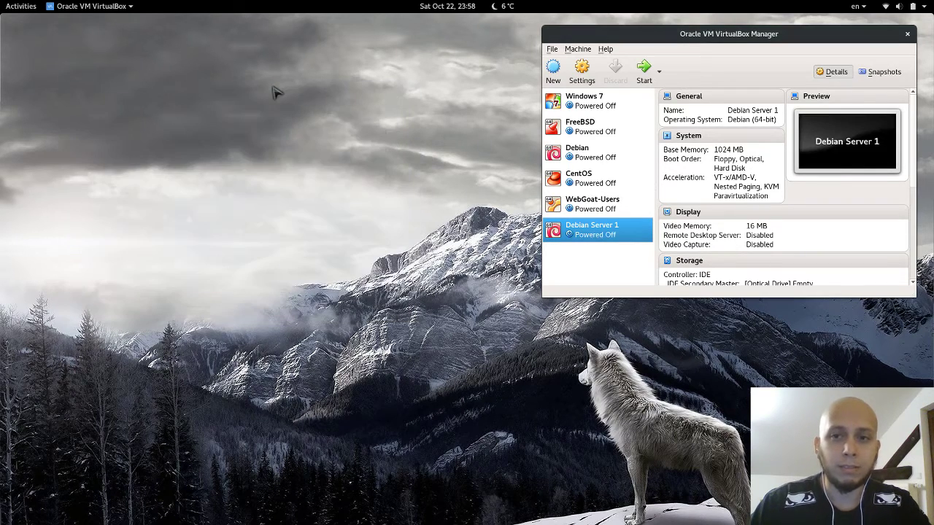
# Step: Clone Debian Server 1 as Debian Server 2, reinitializing the MAC address of all network cards
pyautogui.rightClick(593, 230)
pyautogui.click(612, 246)
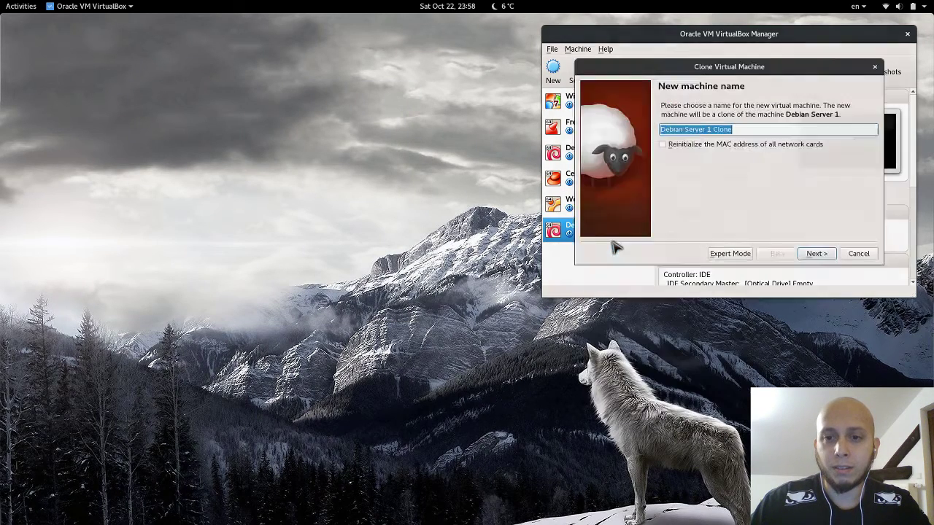
pyautogui.click(725, 126)
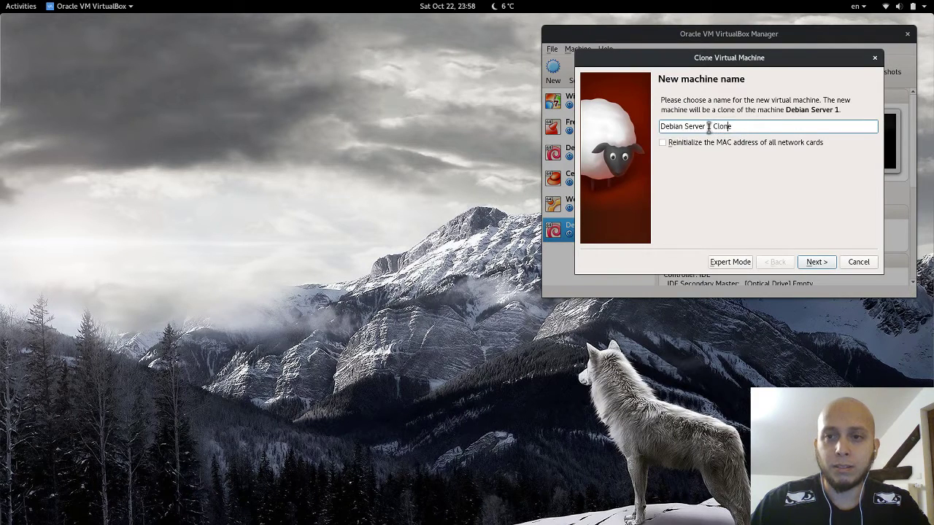
pyautogui.moveTo(704, 126); pyautogui.dragTo(763, 126)
pyautogui.write('2')
pyautogui.click(719, 144)
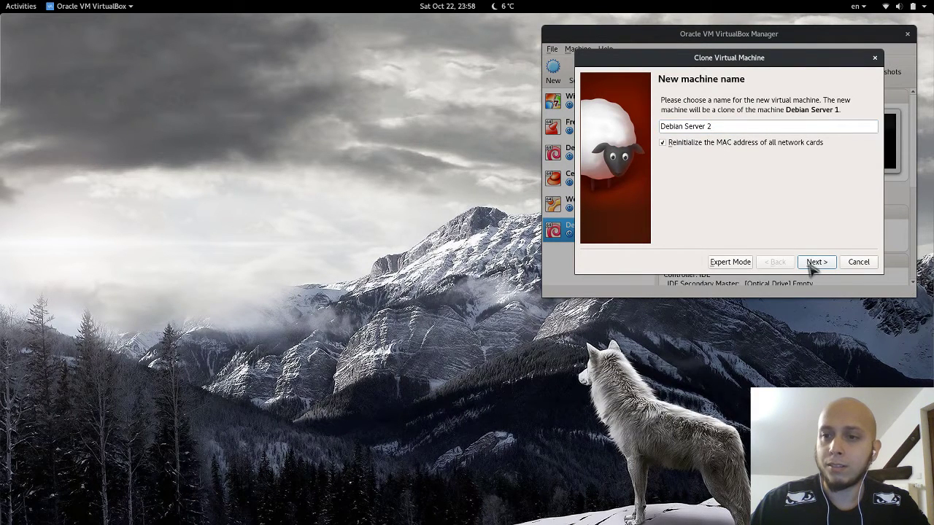
pyautogui.click(817, 261)
pyautogui.click(811, 260)
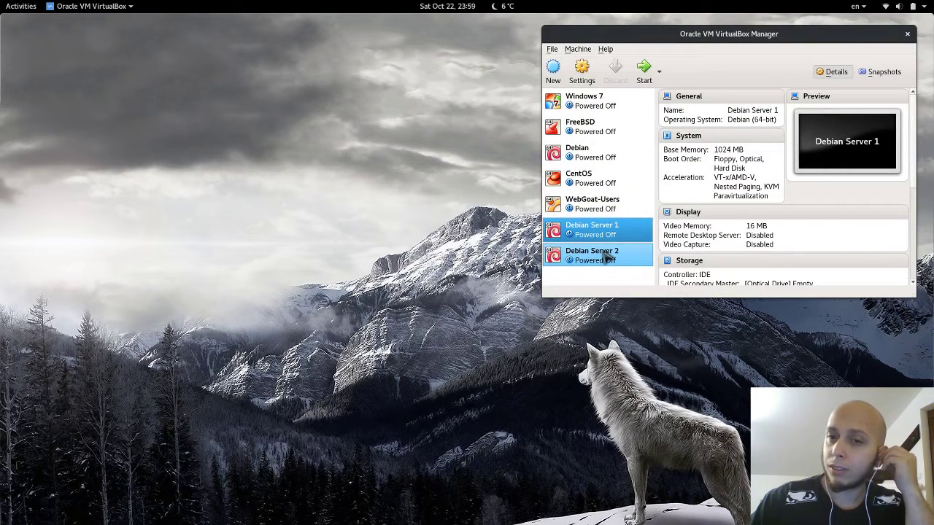
# Step: Clone Debian Server 2 as Debian Server 3, reinitializing the MAC address of all network cards
pyautogui.rightClick(606, 253)
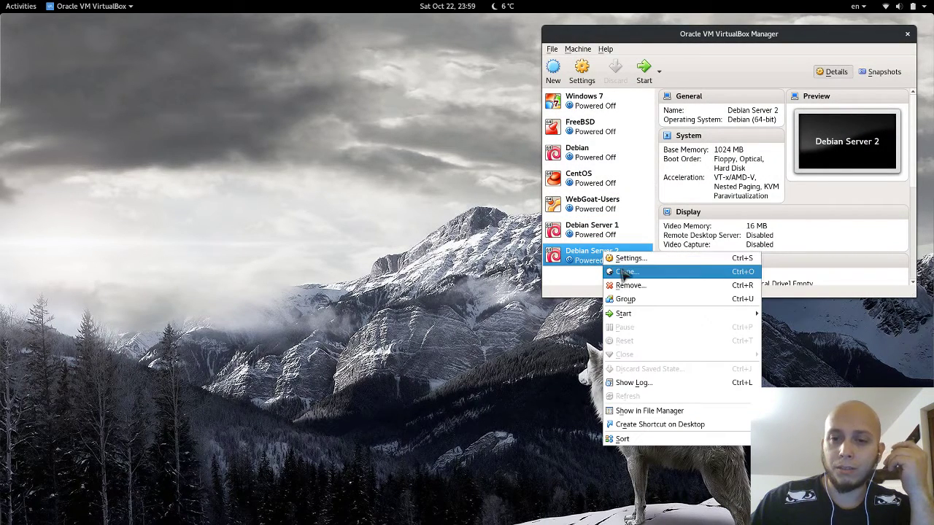
pyautogui.click(624, 271)
pyautogui.moveTo(707, 126); pyautogui.dragTo(755, 128)
pyautogui.write('3')
pyautogui.click(714, 144)
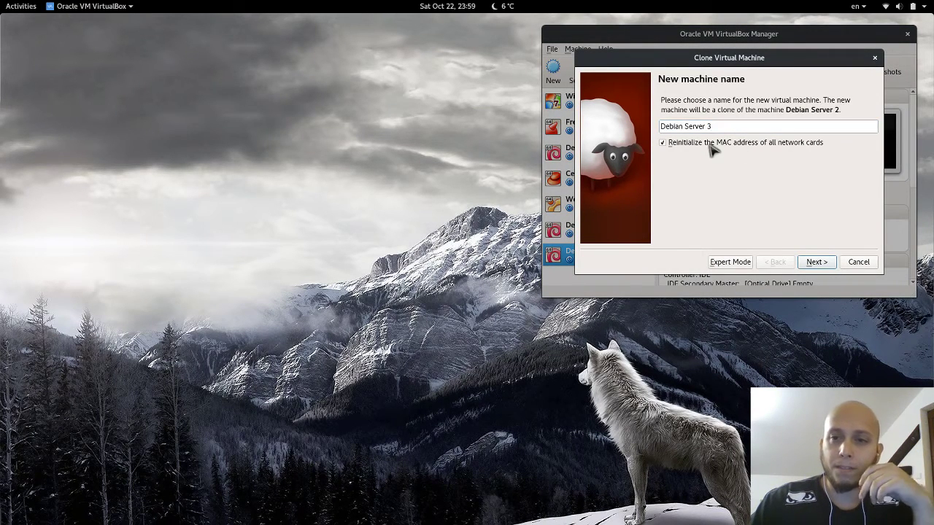
pyautogui.click(817, 264)
pyautogui.click(825, 263)
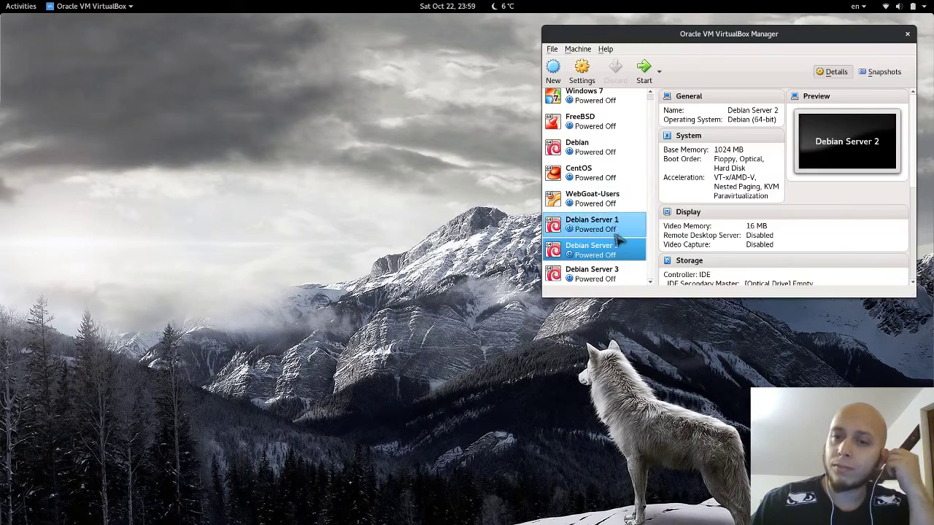
# Step: Clone Debian Server 3 as Load balancer, reinitializing the MAC address of all network cards
pyautogui.rightClick(611, 269)
pyautogui.click(622, 284)
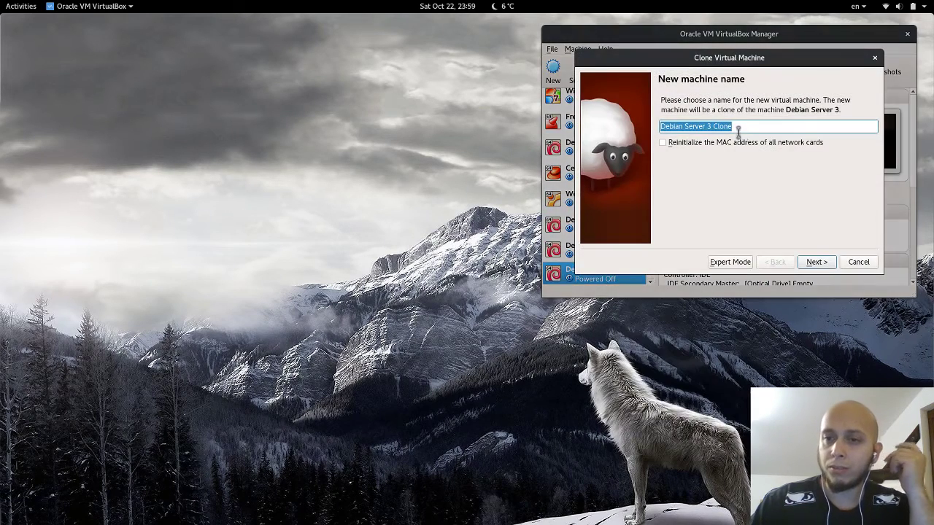
pyautogui.moveTo(746, 127); pyautogui.dragTo(626, 127)
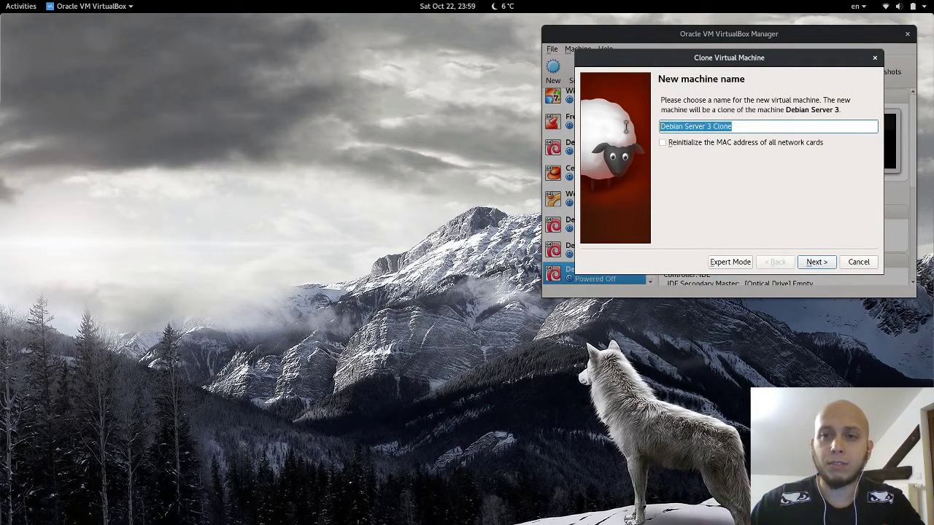
pyautogui.write('Load balancer')
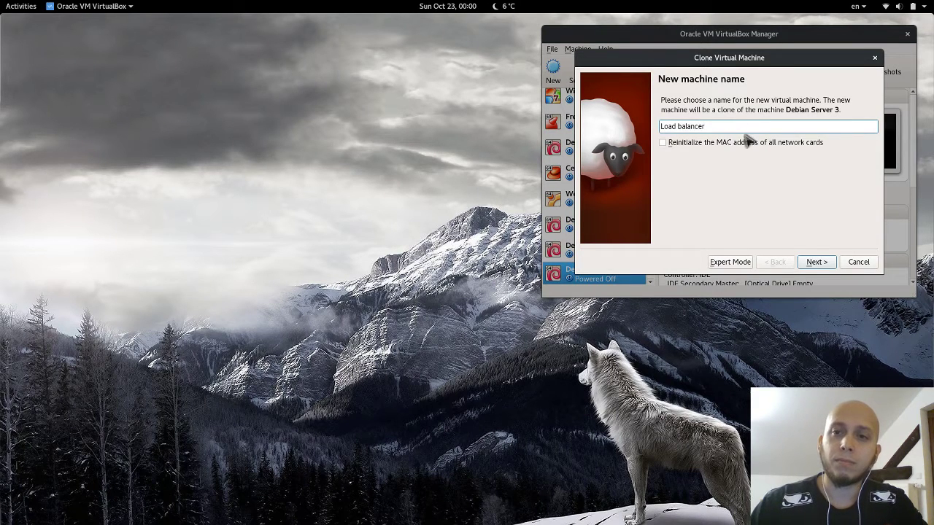
pyautogui.click(737, 143)
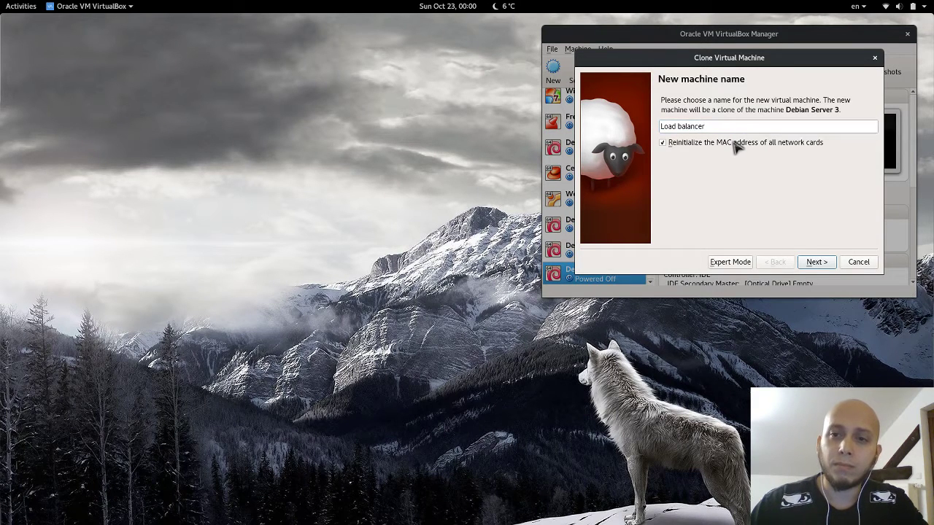
pyautogui.click(817, 264)
pyautogui.click(817, 264)
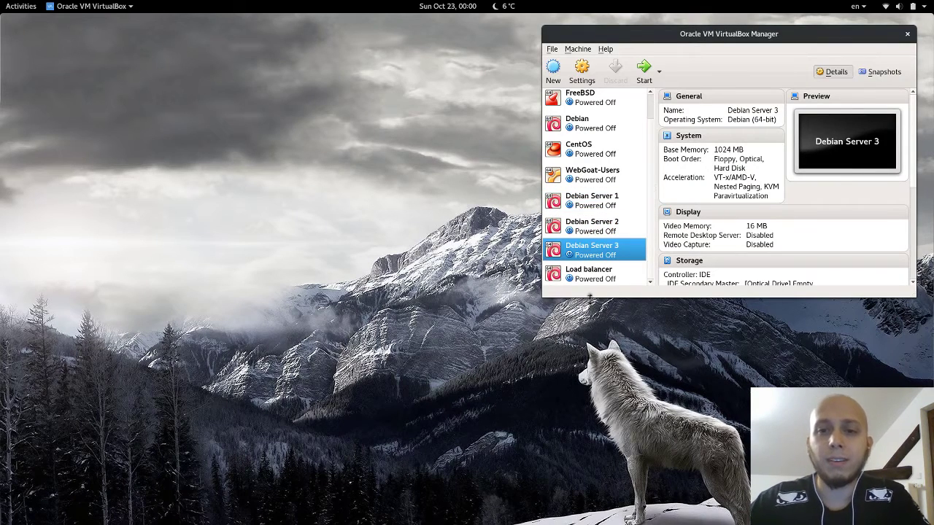
# Step: Start the Load balancer machine, boot it into Debian and move its window clear of the VirtualBox Manager
pyautogui.doubleClick(593, 275)
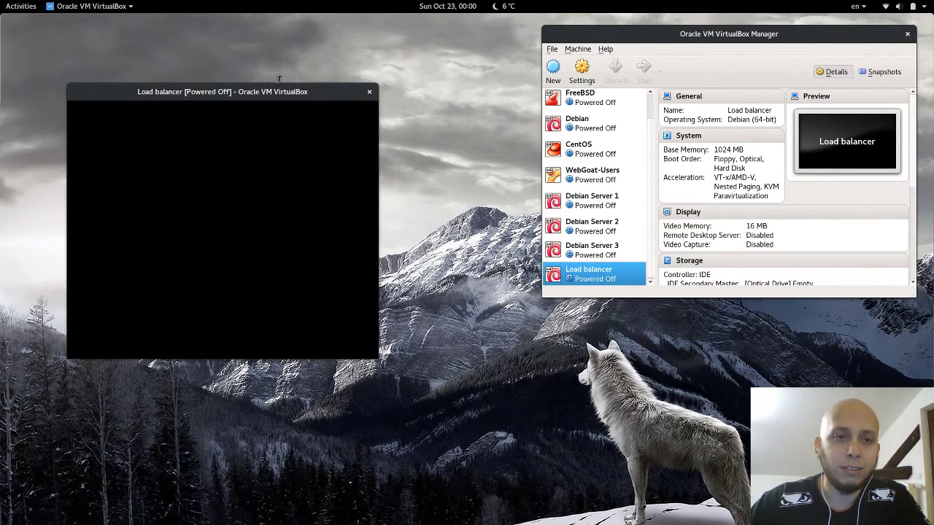
pyautogui.moveTo(255, 94); pyautogui.dragTo(298, 31)
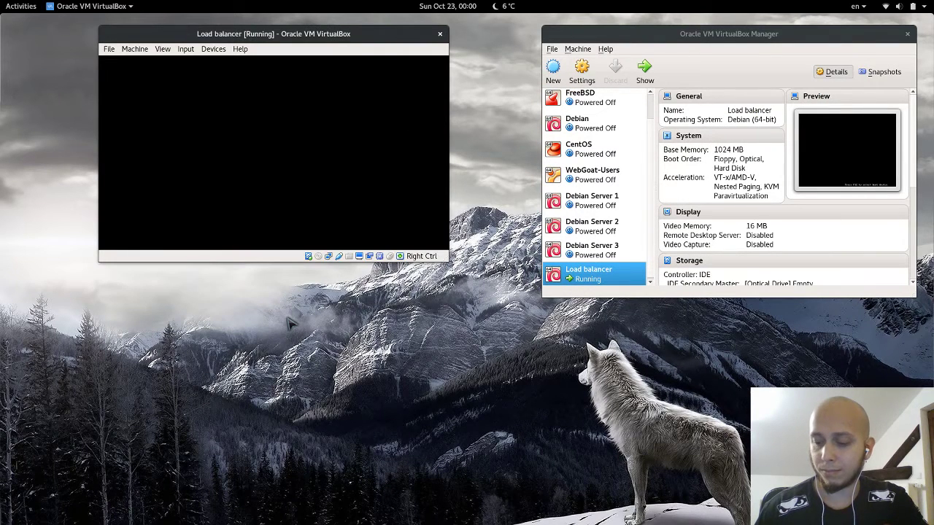
pyautogui.press('Return')
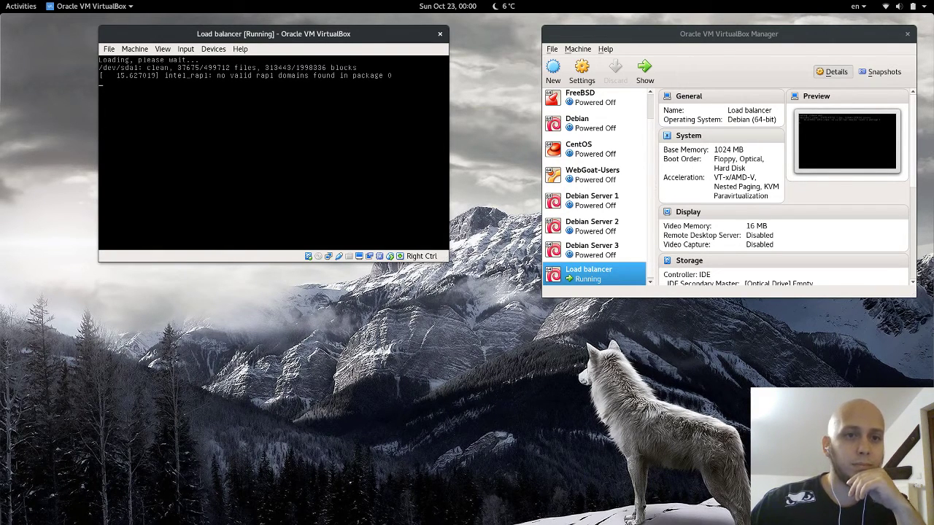
pyautogui.moveTo(359, 34); pyautogui.dragTo(281, 34)
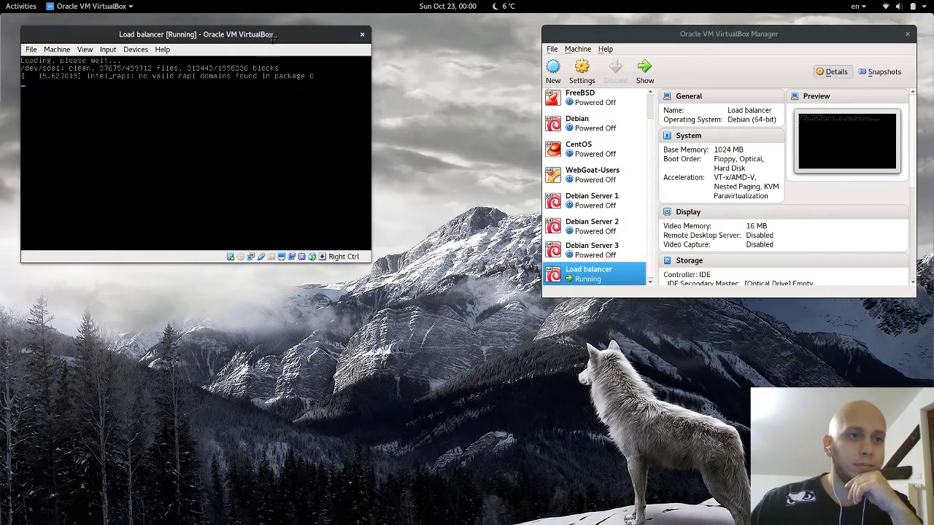
# Step: Start the Debian Server 1, Debian Server 2 and Debian Server 3 machines
pyautogui.doubleClick(595, 206)
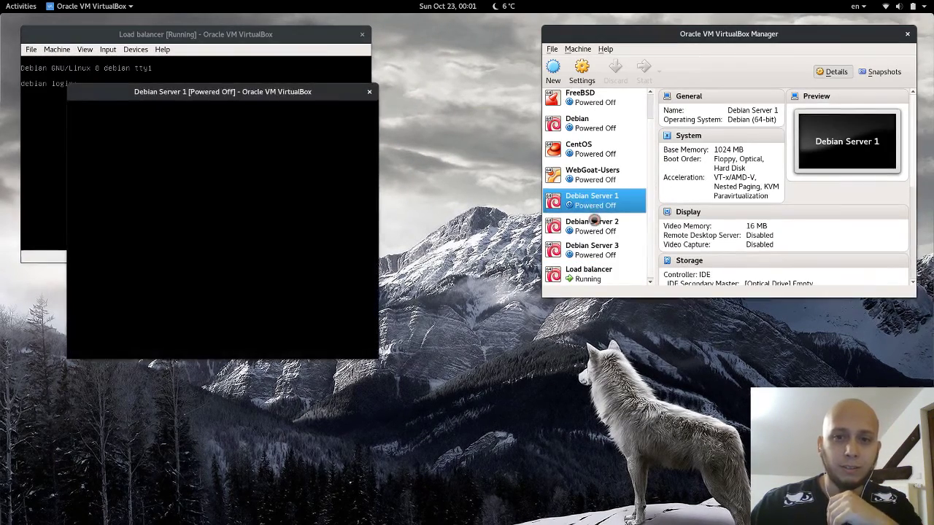
pyautogui.click(595, 221)
pyautogui.doubleClick(595, 221)
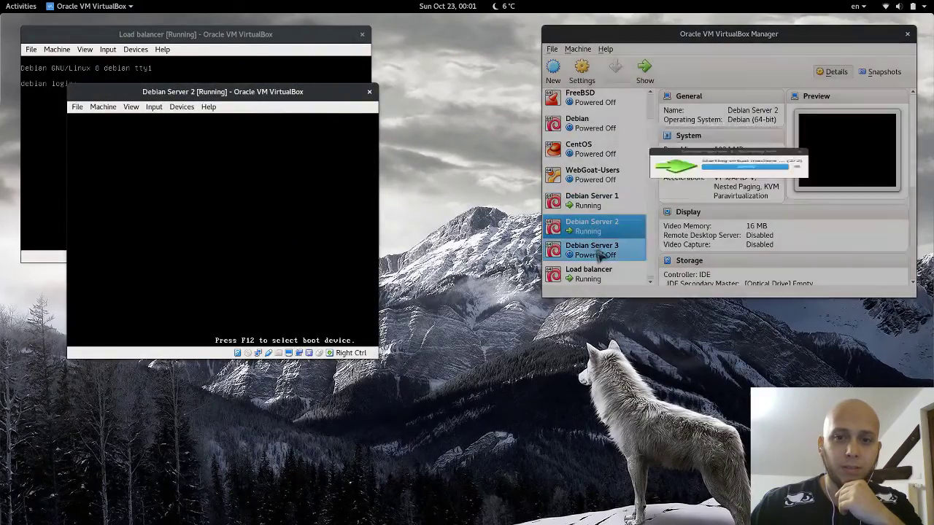
pyautogui.click(596, 249)
pyautogui.doubleClick(597, 250)
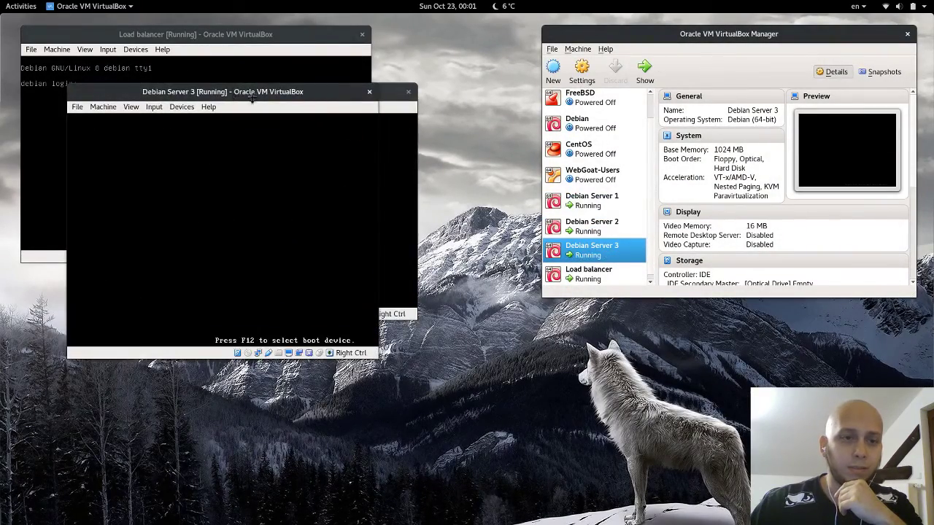
# Step: Arrange the four running machine windows in a two-by-two grid on the desktop and close the VirtualBox Manager
pyautogui.moveTo(699, 57); pyautogui.dragTo(732, 328)
pyautogui.moveTo(300, 92); pyautogui.dragTo(838, 29)
pyautogui.moveTo(324, 89); pyautogui.dragTo(587, 34)
pyautogui.moveTo(759, 31); pyautogui.dragTo(189, 277)
pyautogui.moveTo(490, 38); pyautogui.dragTo(591, 35)
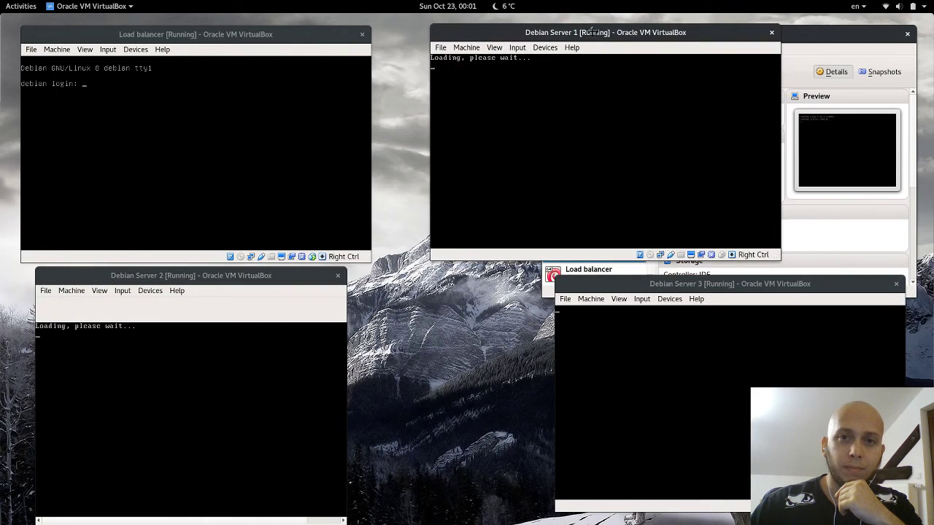
pyautogui.click(907, 34)
pyautogui.moveTo(731, 284); pyautogui.dragTo(607, 284)
pyautogui.moveTo(259, 285); pyautogui.dragTo(278, 219)
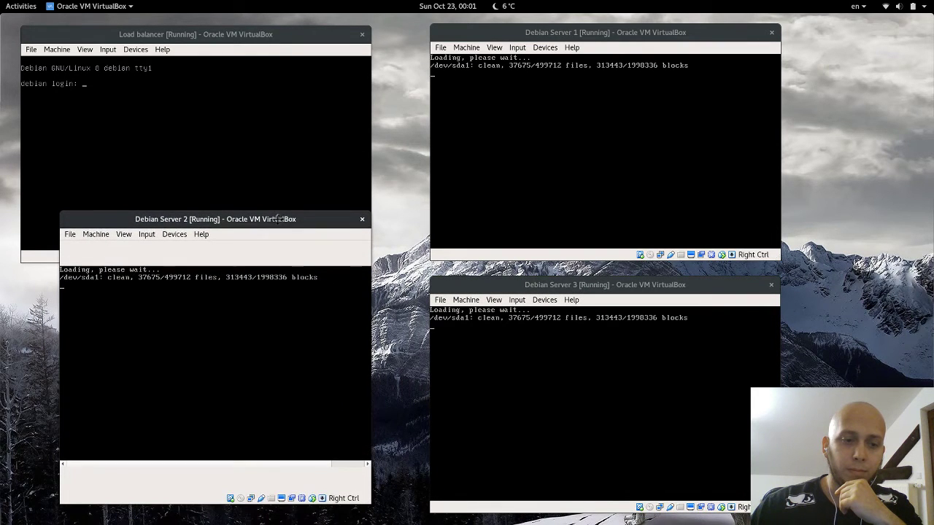
pyautogui.moveTo(229, 33); pyautogui.dragTo(259, 31)
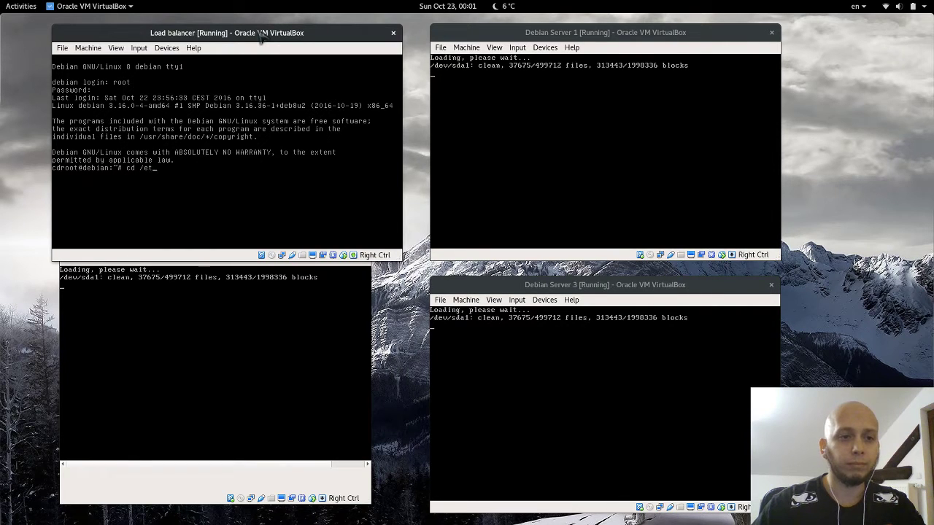
# Step: In the Load balancer console, change to /etc/nginx/sites-available/ and open the default site file in vim
pyautogui.write('ginx/')
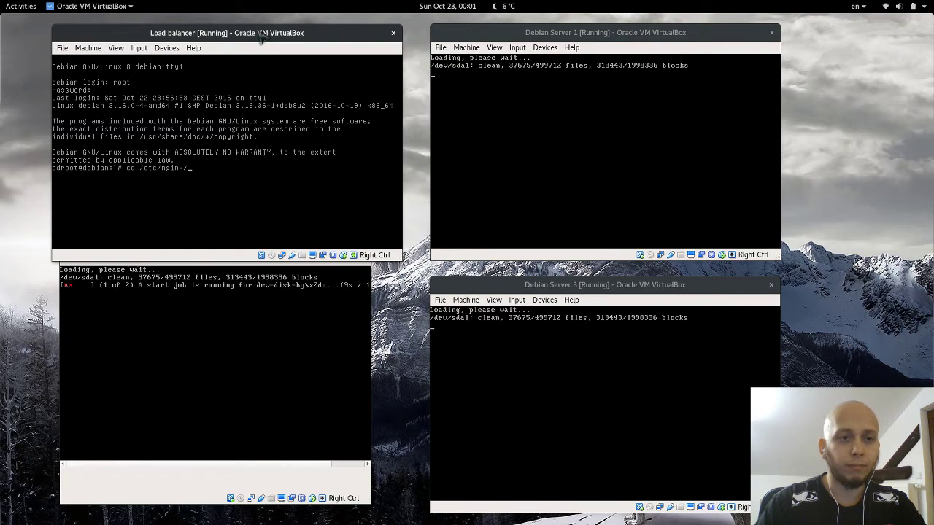
pyautogui.write('sit')
pyautogui.press('Tab')
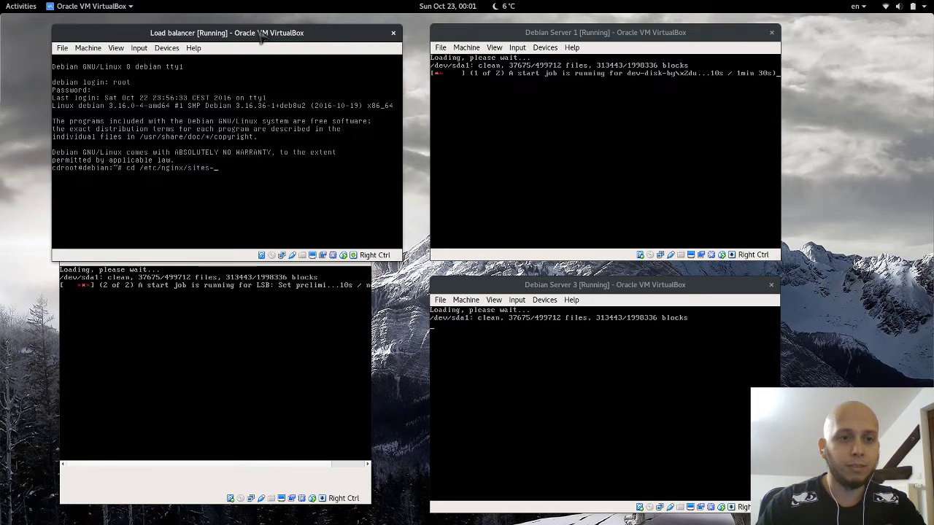
pyautogui.write('a')
pyautogui.press('Tab')
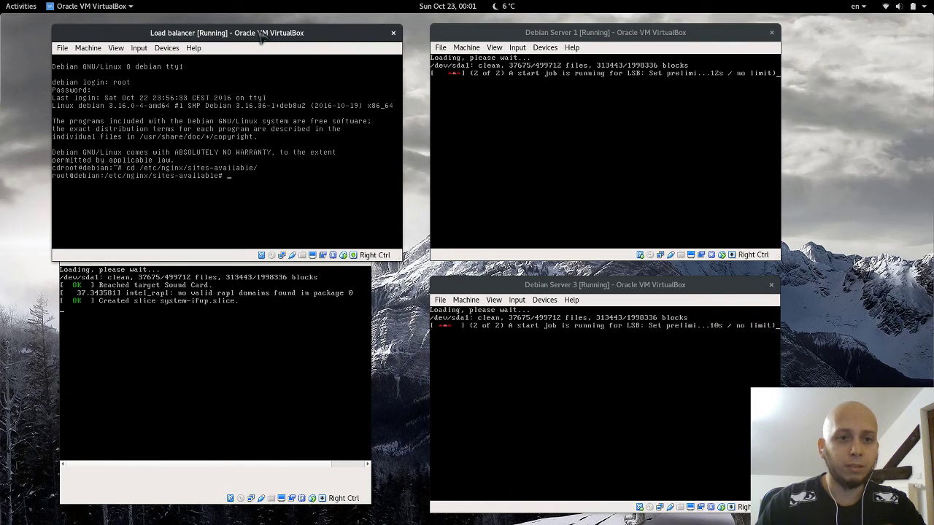
pyautogui.press('Return')
pyautogui.write('vim de')
pyautogui.press('Tab')
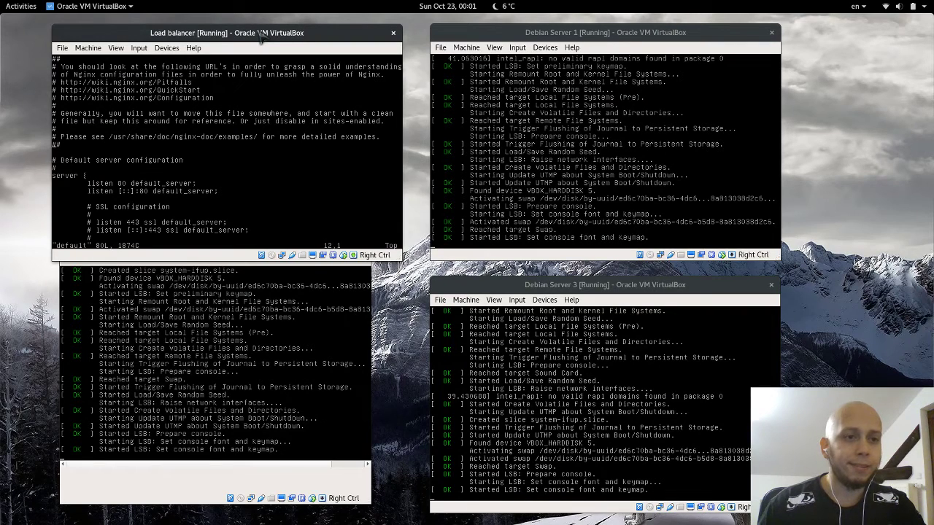
# Step: Insert an empty upstream backend { } block above the default server configuration, leaving the cursor on a blank line inside it
pyautogui.press('j')
pyautogui.press('o')
pyautogui.press('Return')
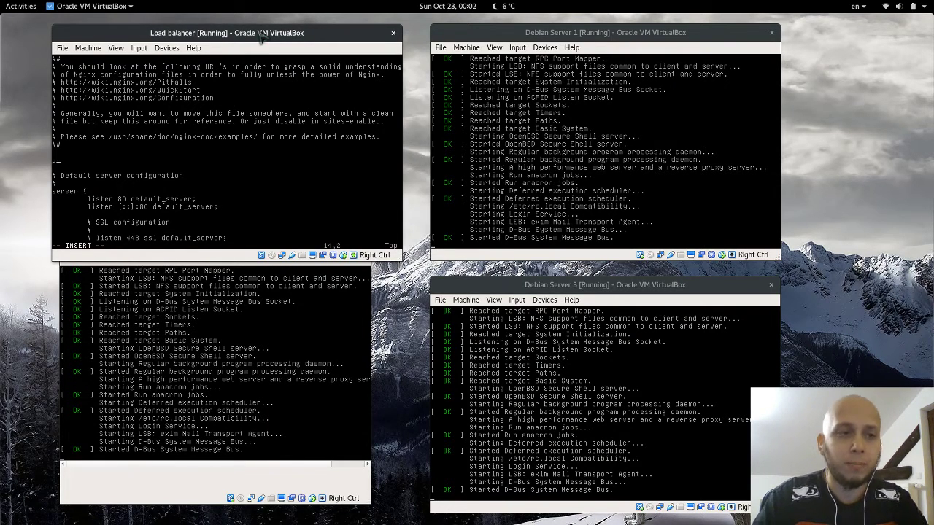
pyautogui.write('am backend')
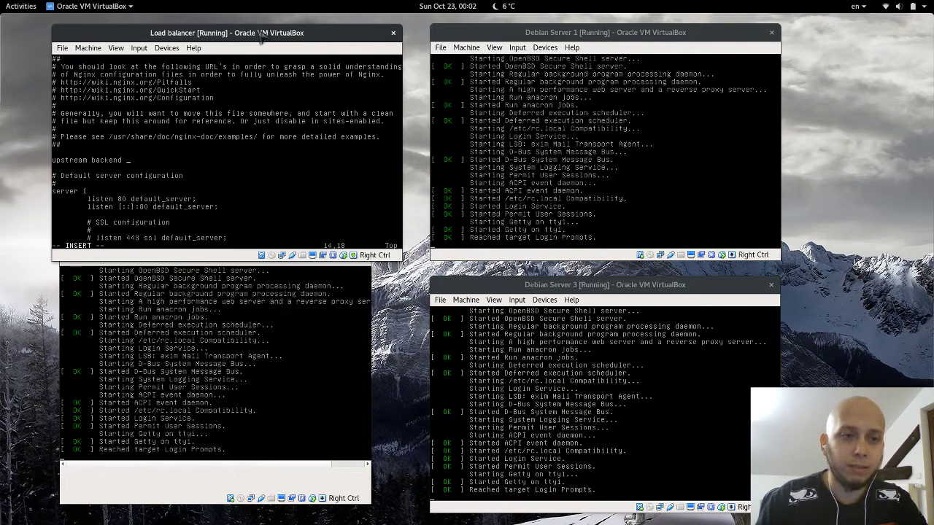
pyautogui.write(' {}')
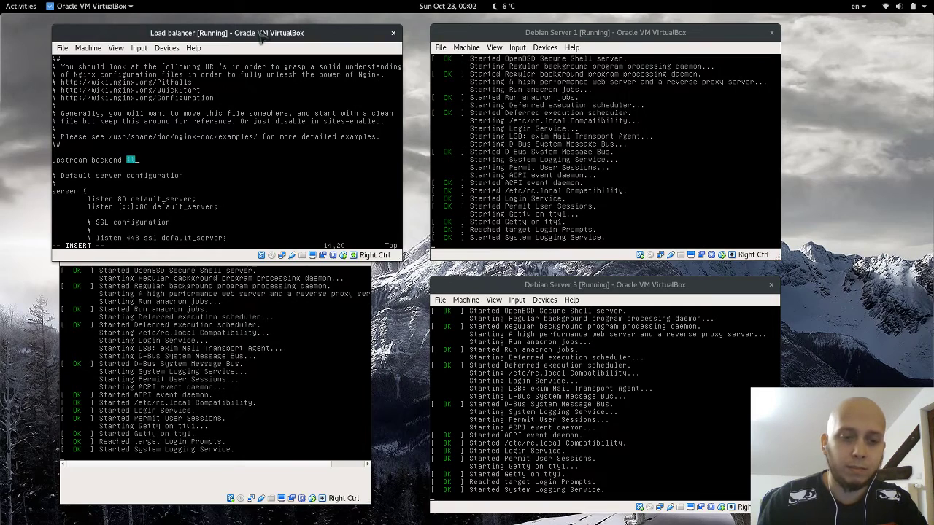
pyautogui.press('Return')
pyautogui.press('Return')
pyautogui.press('Up')
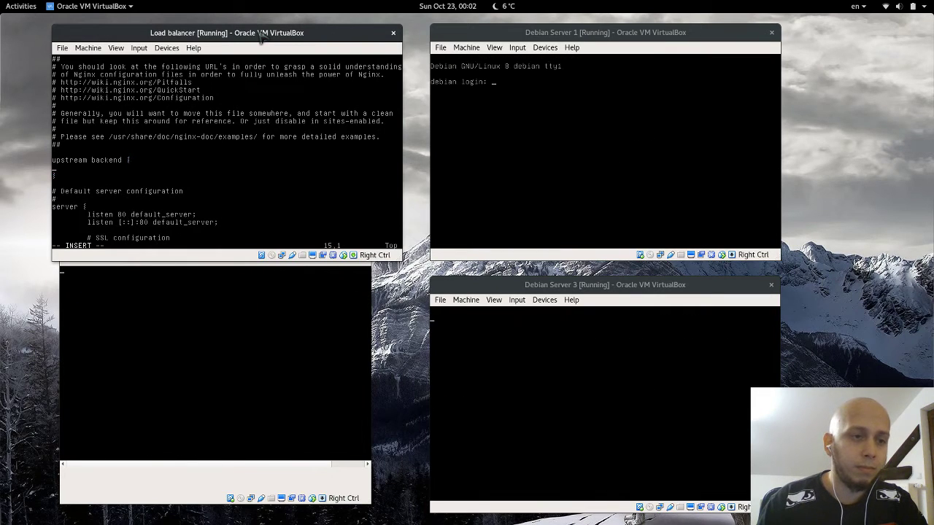